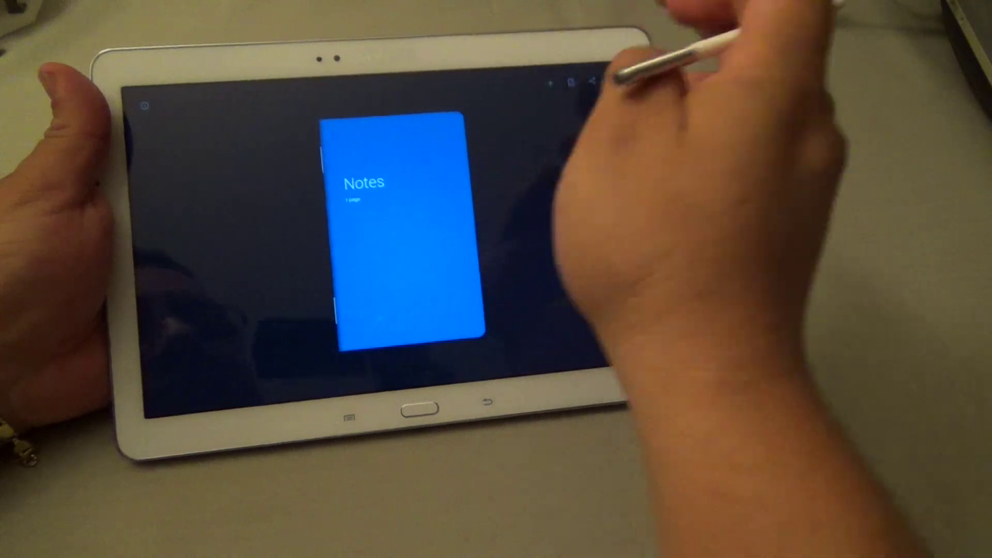
Add new blank notebooks Notes 1 through Notes 4 to the library.
click(550, 83)
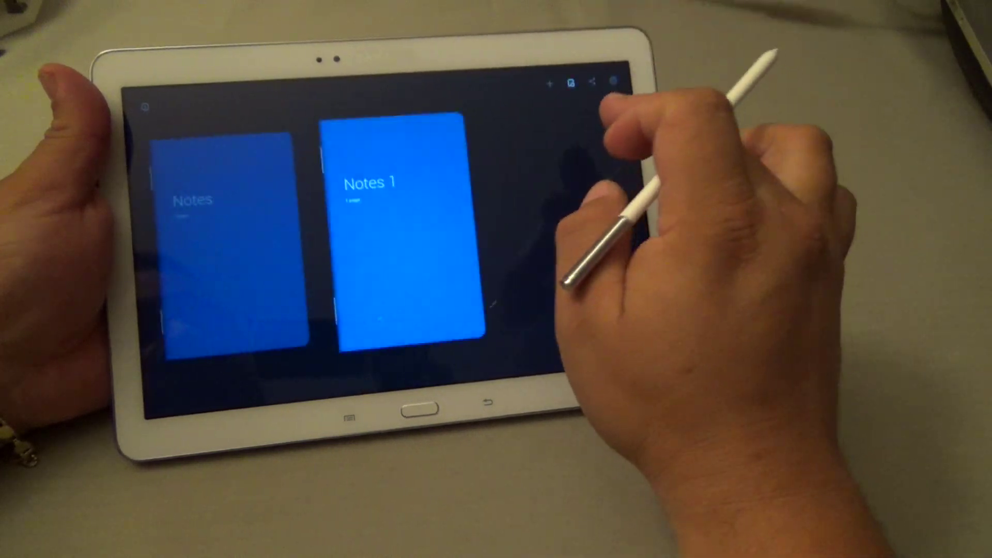
click(550, 83)
click(549, 83)
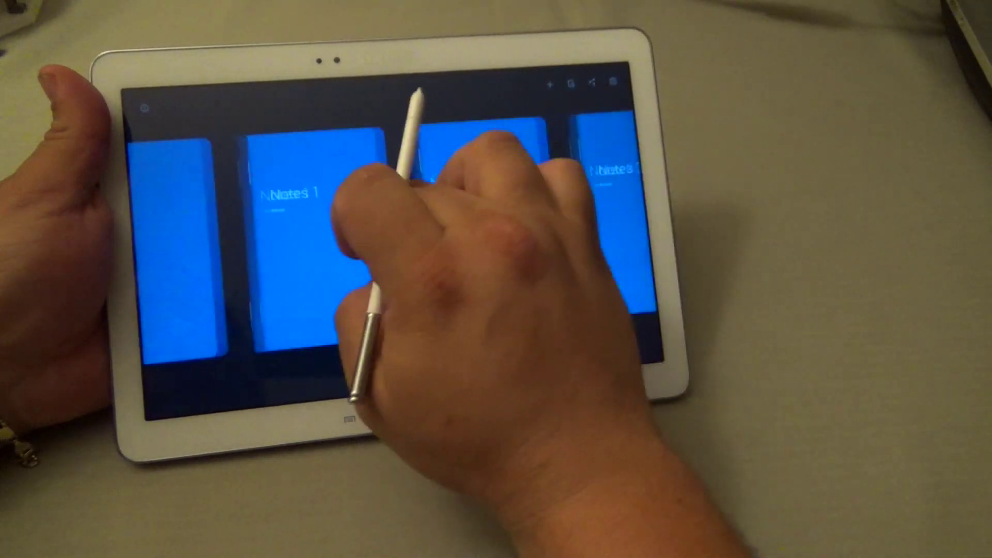
mouse_move(354, 332)
mouse_down()
mouse_move(524, 287)
mouse_move(466, 330)
mouse_move(334, 372)
mouse_move(558, 287)
mouse_up()
mouse_move(388, 310)
mouse_down()
mouse_move(421, 377)
mouse_move(628, 268)
mouse_move(442, 332)
mouse_up()
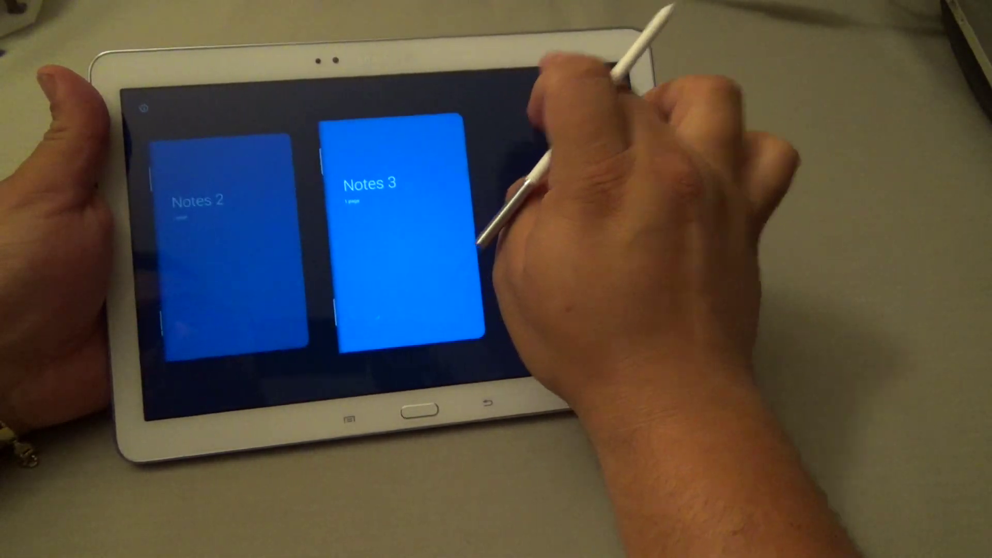
Swipe the notebook carousel back to the original Notes notebook.
drag(478, 245, 579, 195)
click(611, 82)
mouse_move(387, 383)
mouse_down()
mouse_move(539, 282)
mouse_move(417, 345)
mouse_up()
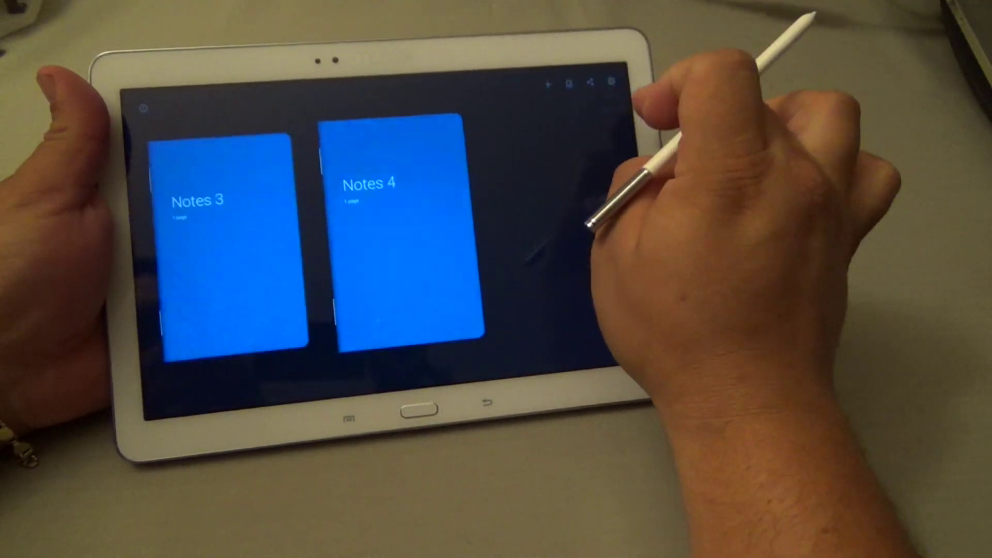
drag(480, 256, 558, 223)
mouse_move(515, 249)
mouse_down()
mouse_move(565, 210)
mouse_move(585, 221)
mouse_up()
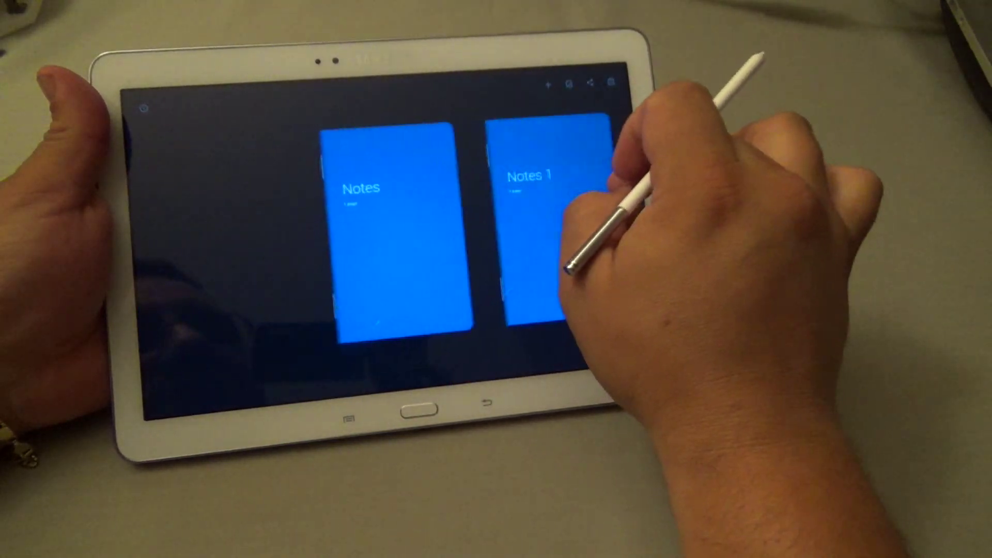
drag(567, 270, 536, 292)
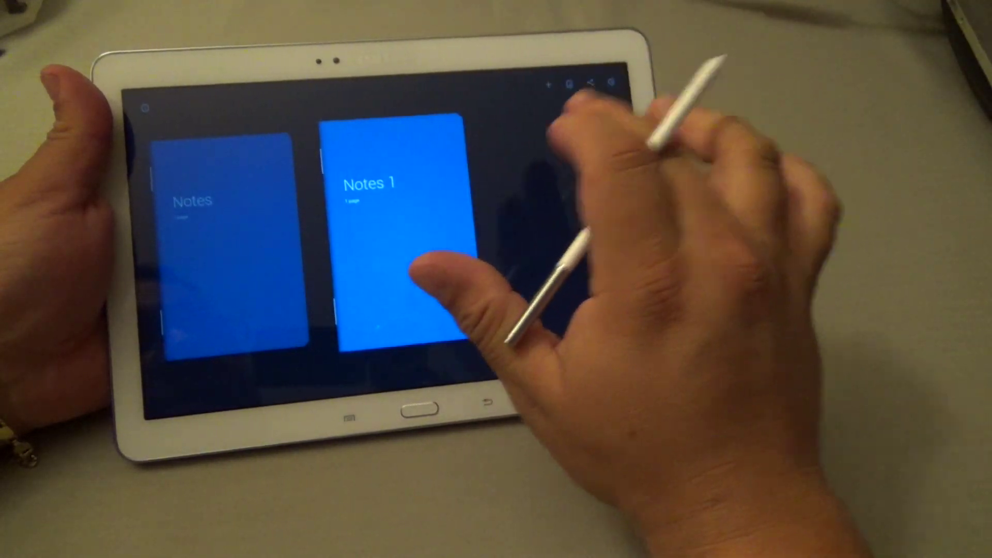
drag(403, 295, 550, 299)
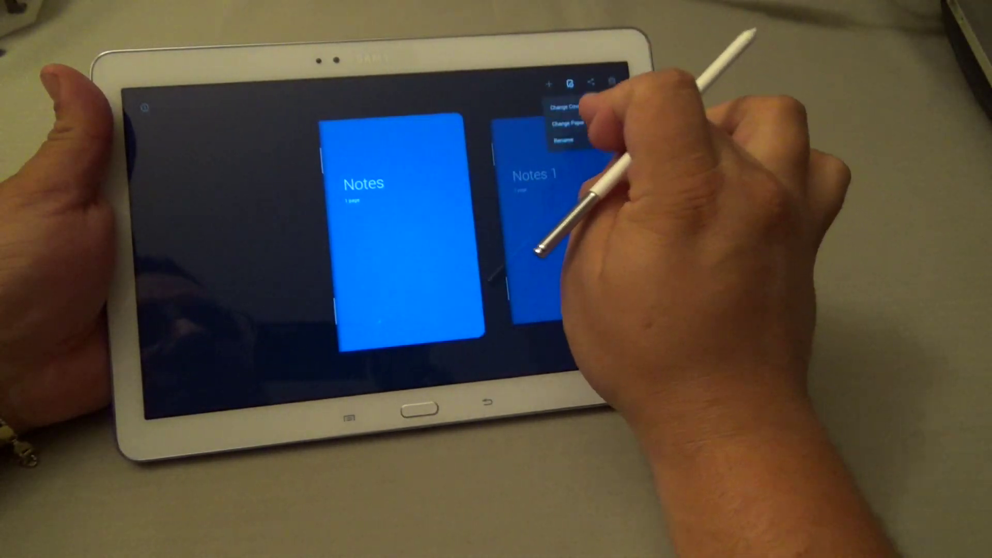
Cycle the Notes cover colours until green is chosen, then preview paper types.
click(557, 109)
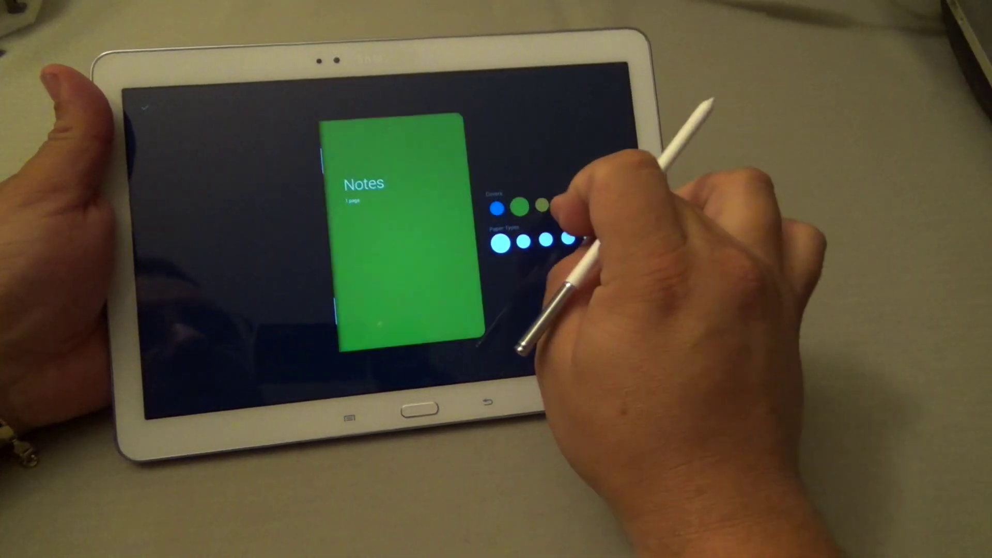
click(541, 205)
click(587, 201)
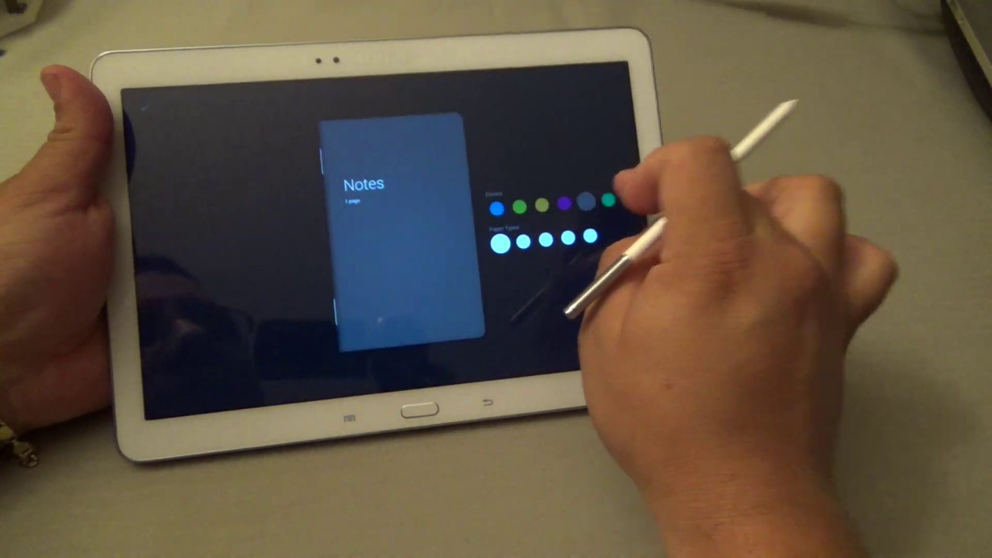
click(630, 199)
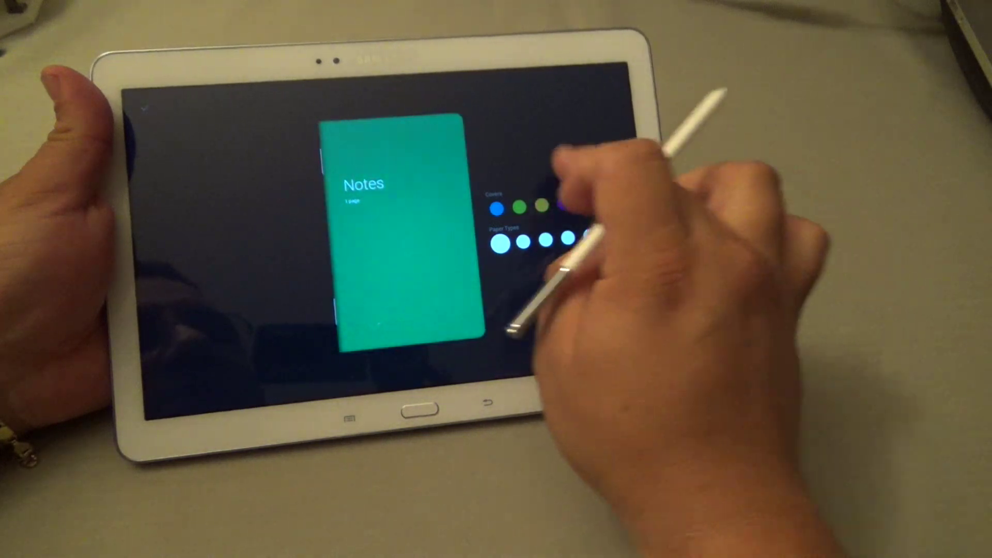
click(496, 209)
click(500, 244)
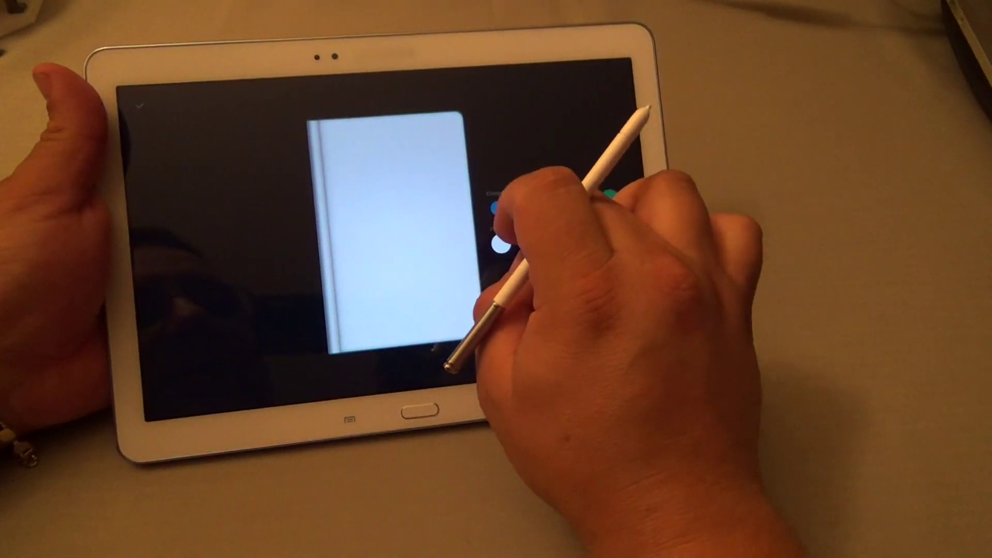
Apply lined paper to the green notebook and retitle it 'Youtube Test'.
click(525, 242)
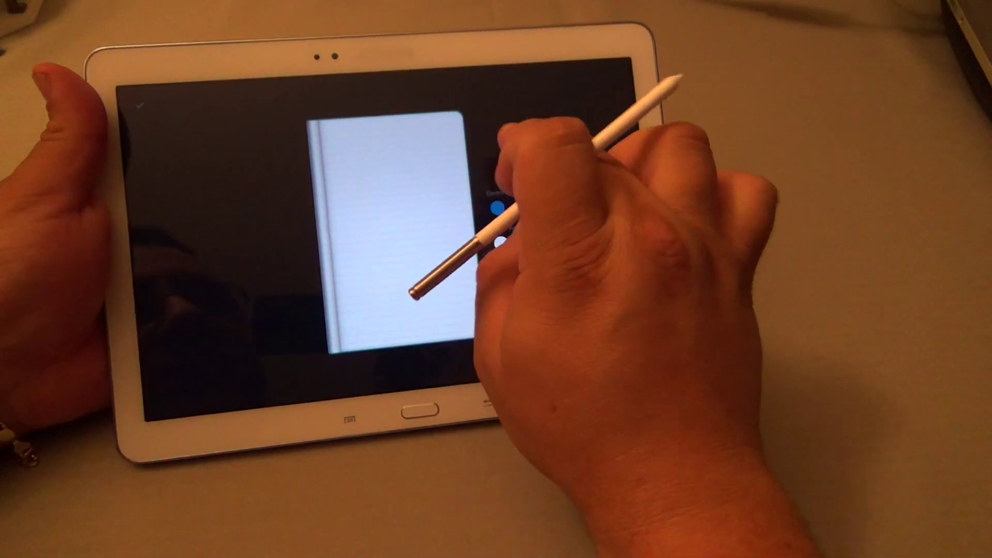
click(463, 305)
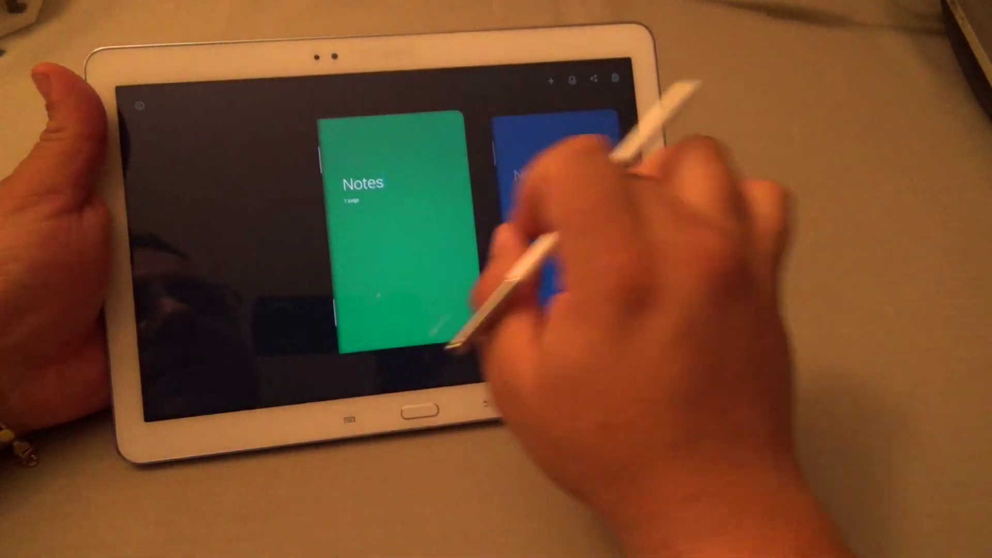
click(392, 369)
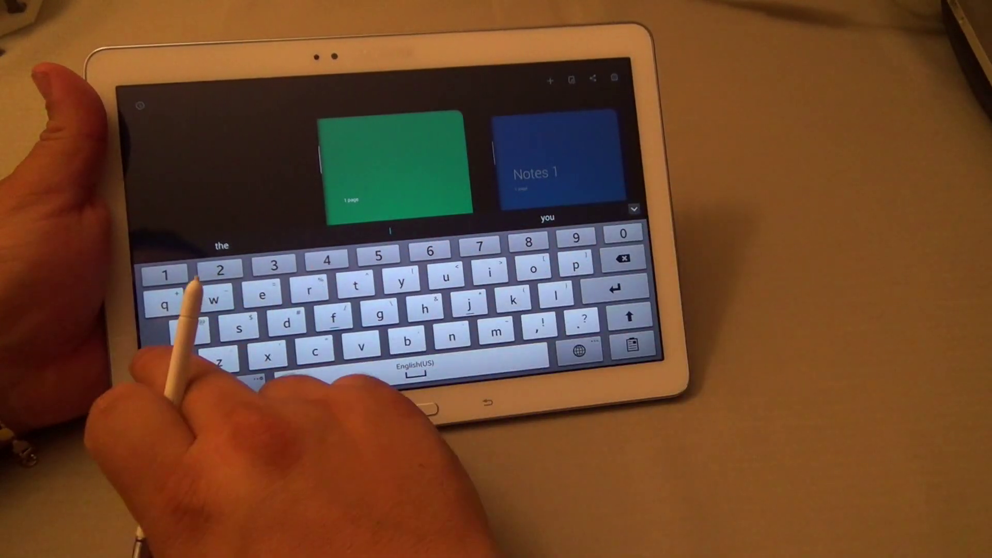
click(170, 365)
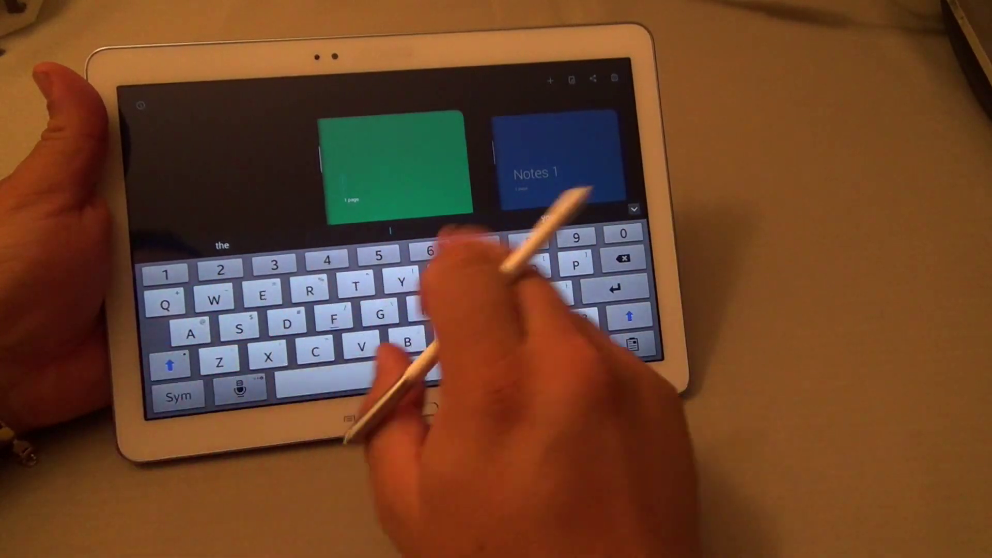
text(Youtube)
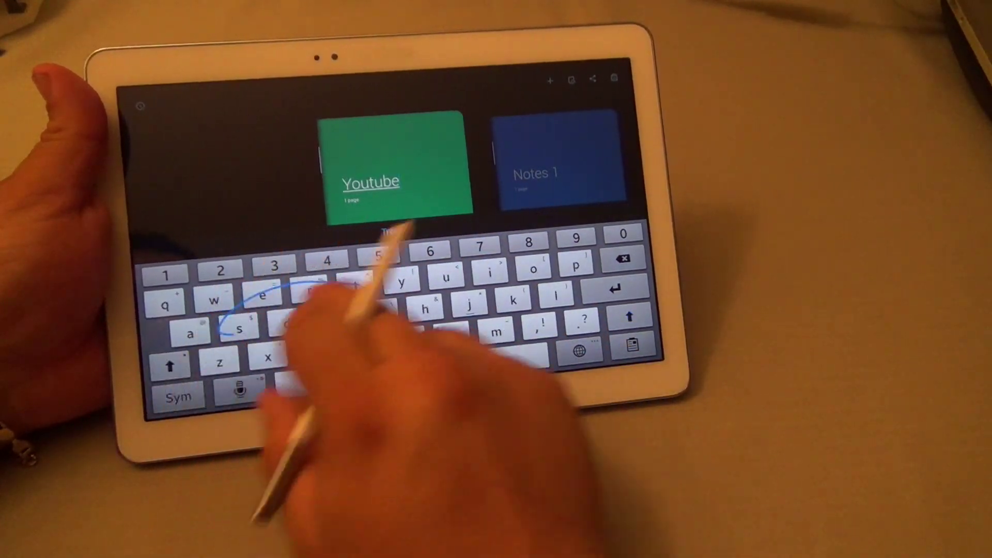
text( Test)
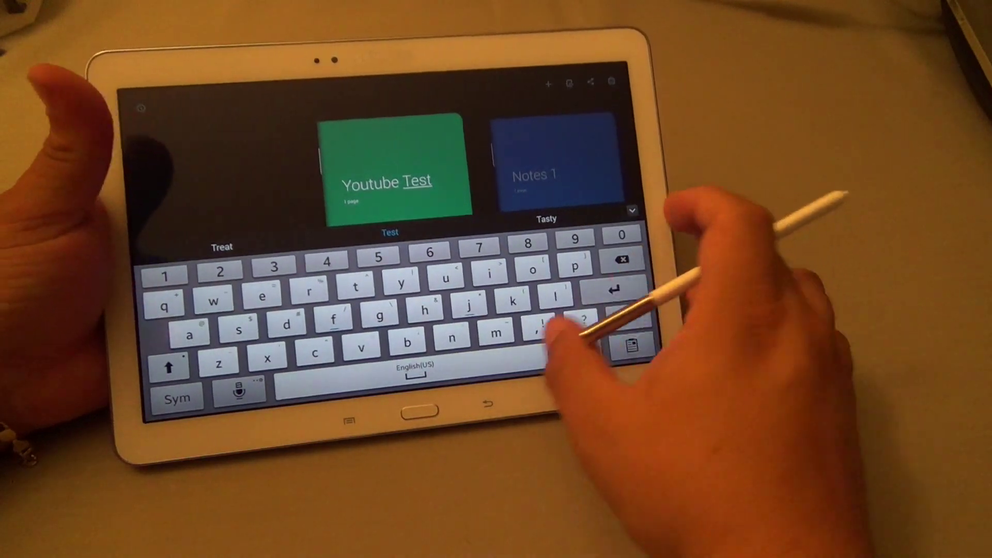
key(Return)
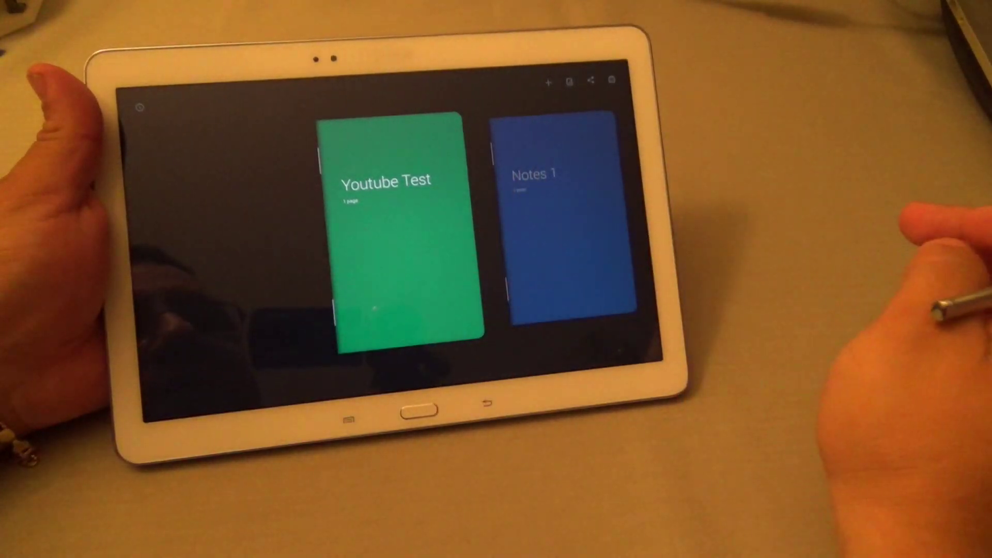
Open the Youtube Test notebook and try several pen tips and stroke widths.
click(614, 78)
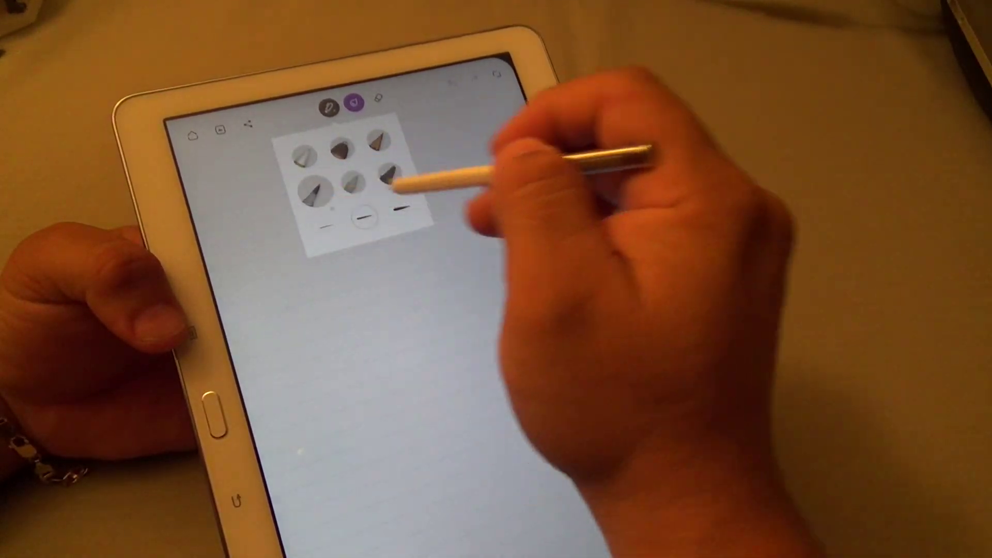
click(387, 174)
click(378, 141)
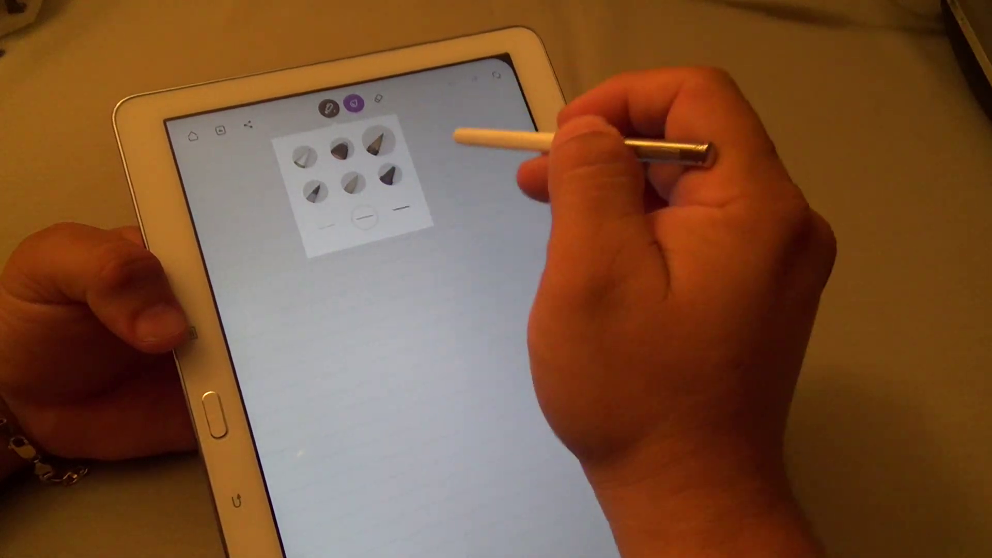
click(302, 155)
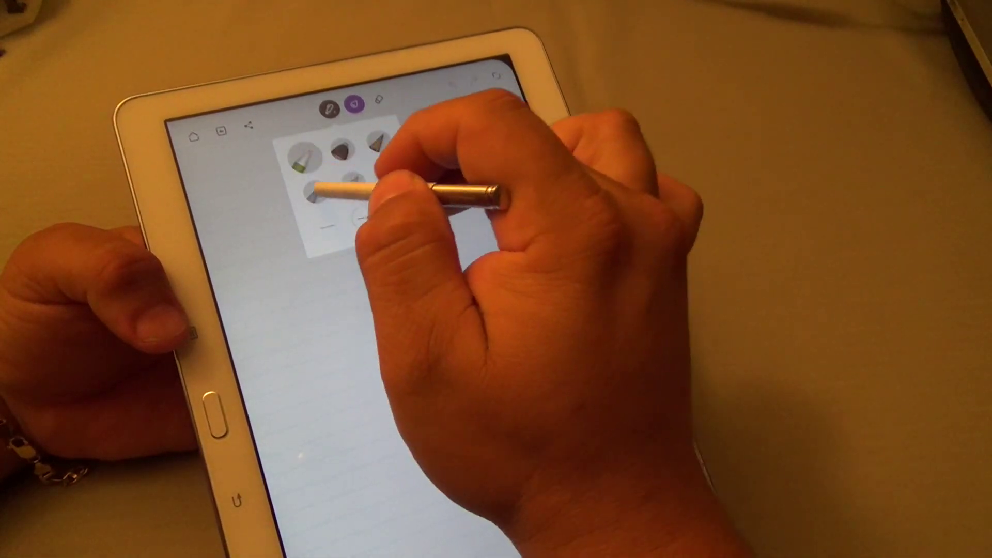
click(389, 173)
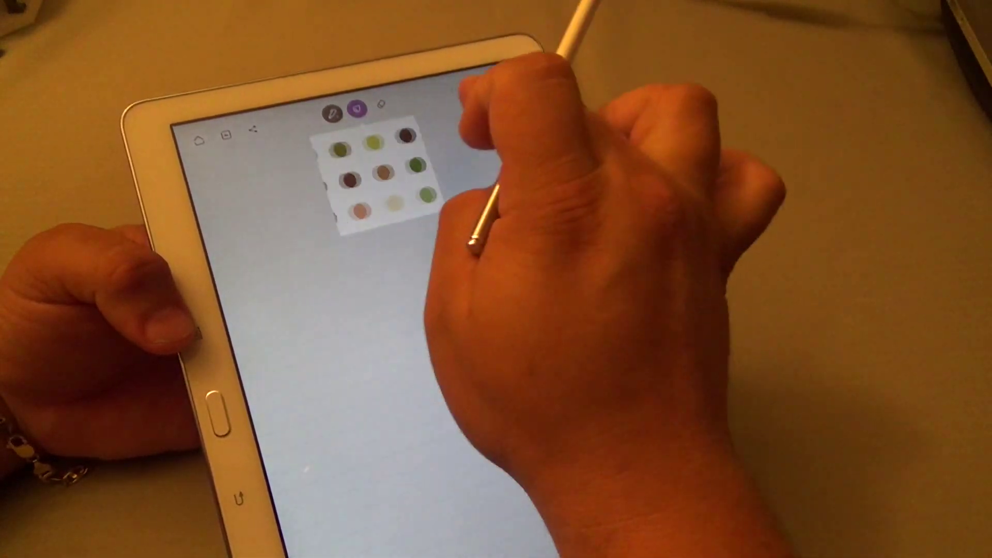
Swipe to another colour page and pick a new ink colour swatch.
drag(418, 178, 357, 178)
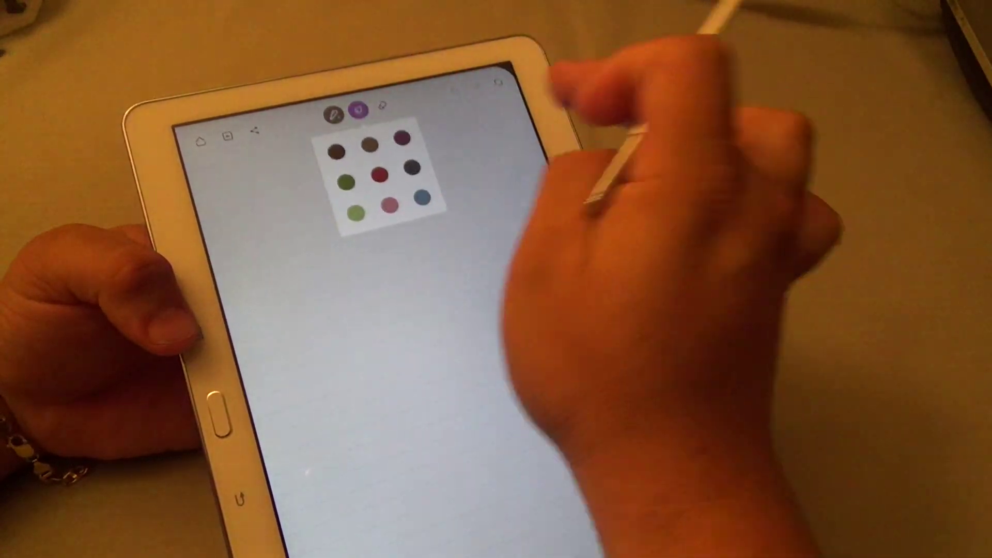
click(355, 208)
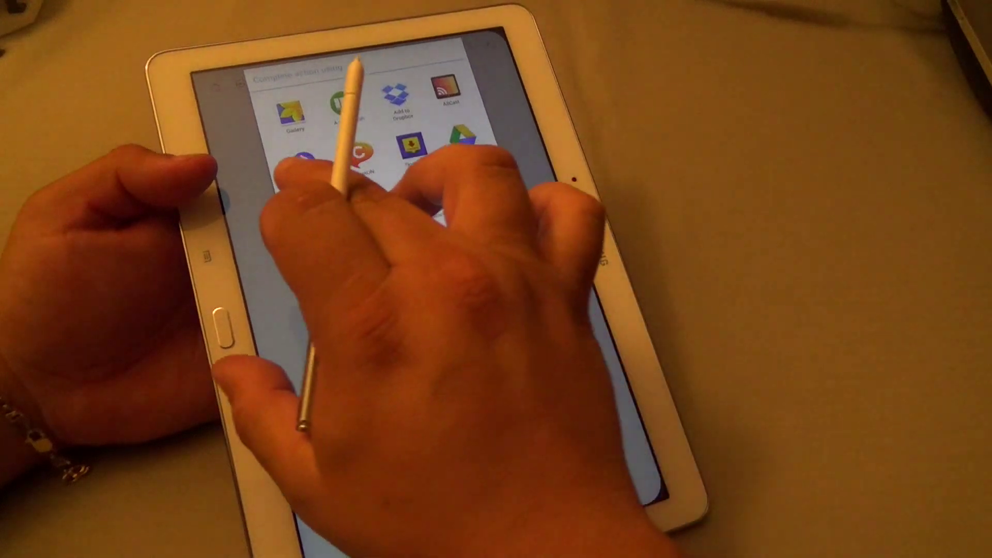
Start a blank note and handwrite 'This is a Youtube Test!' across the top.
click(341, 117)
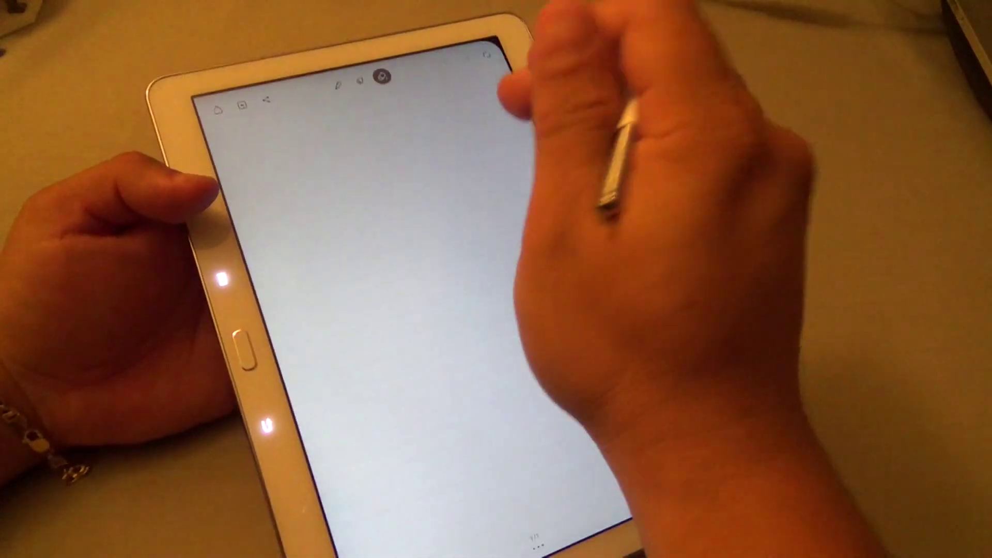
click(338, 85)
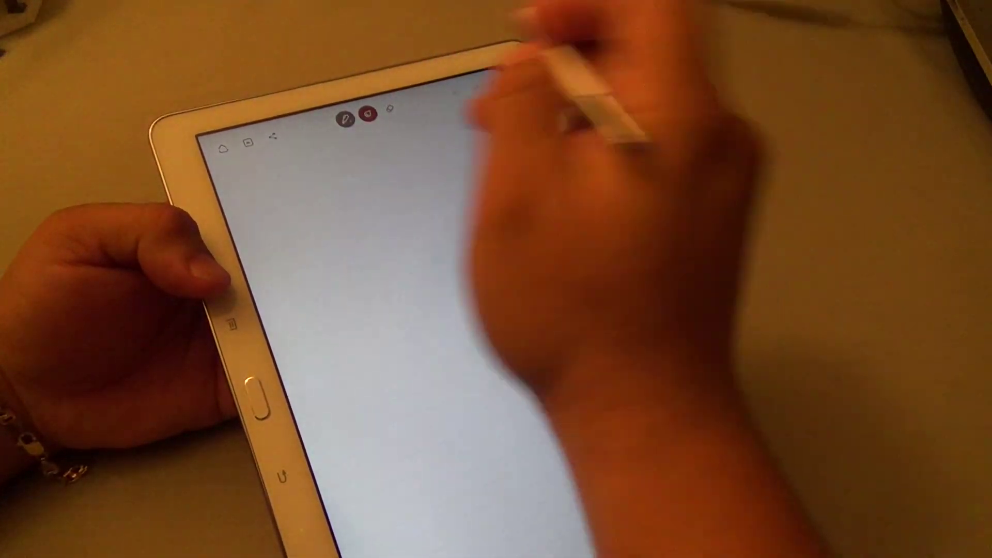
click(345, 119)
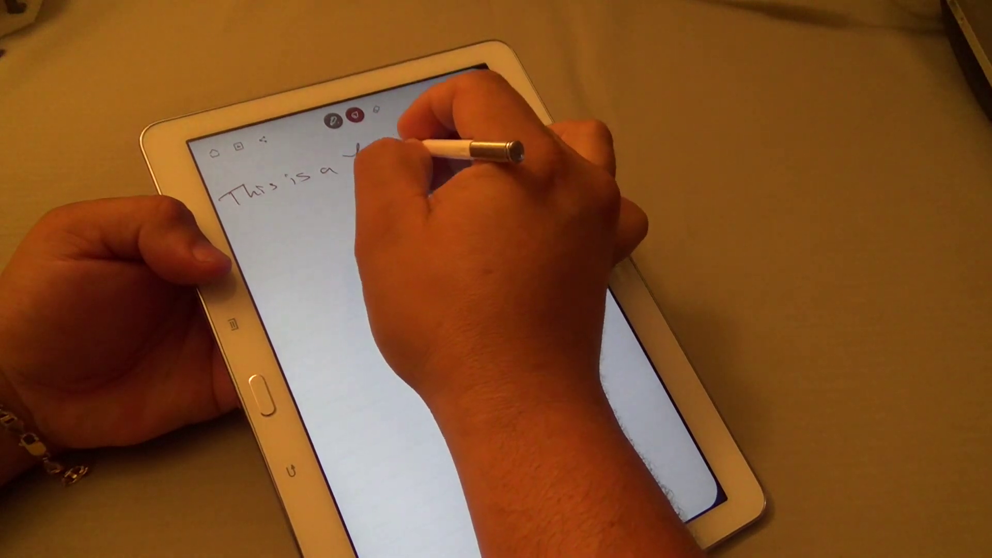
drag(384, 152, 492, 112)
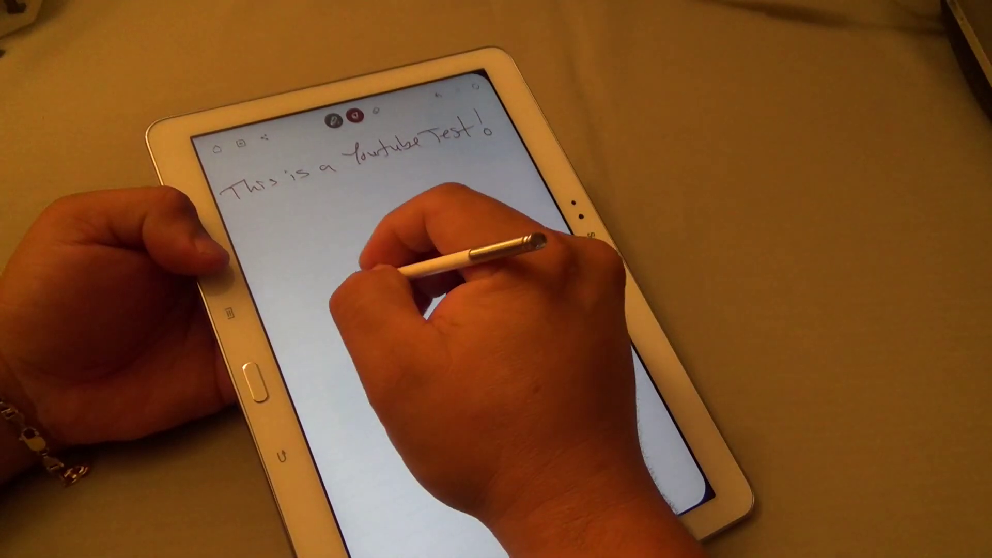
Scribble test letters below the heading, then erase them with the eraser.
drag(319, 304, 331, 309)
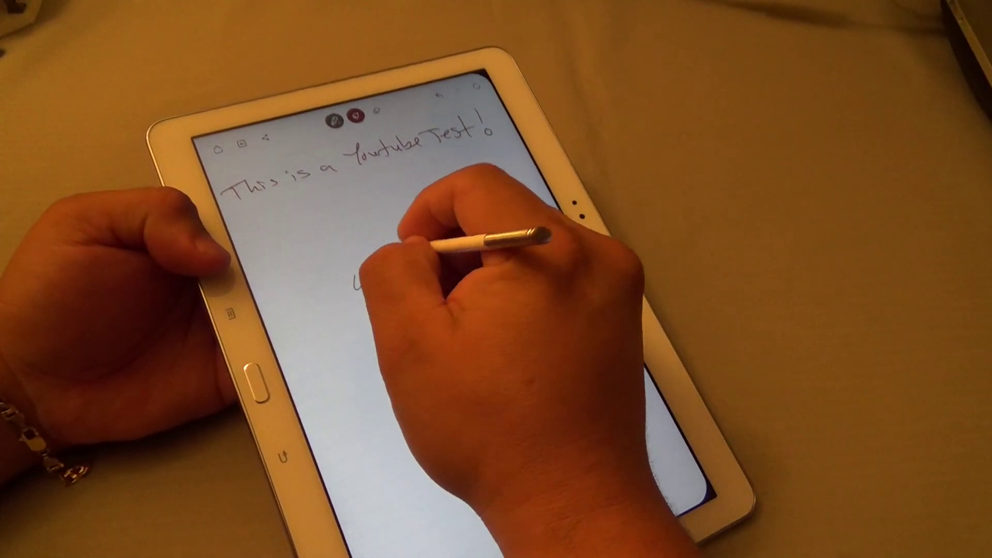
drag(325, 232, 343, 222)
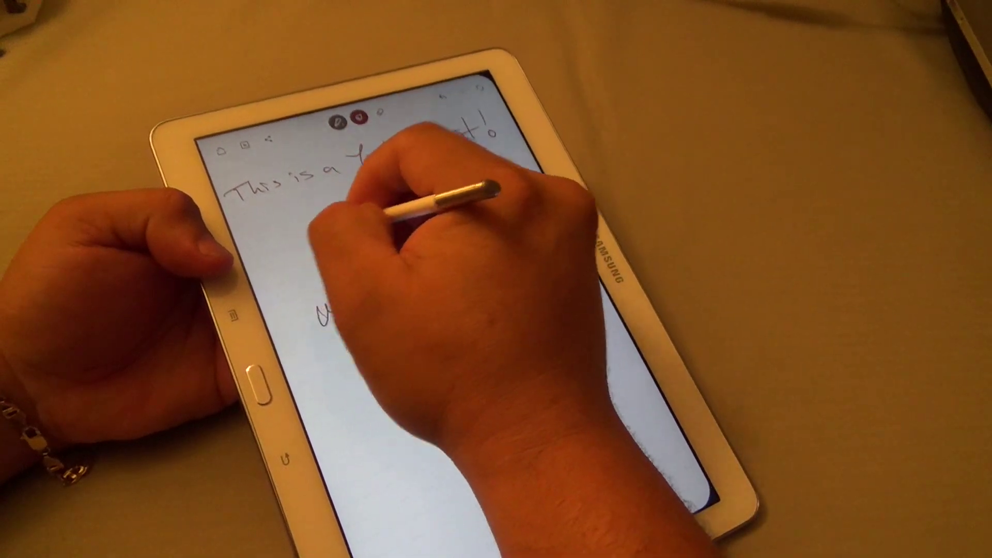
drag(352, 289, 406, 247)
drag(442, 189, 438, 200)
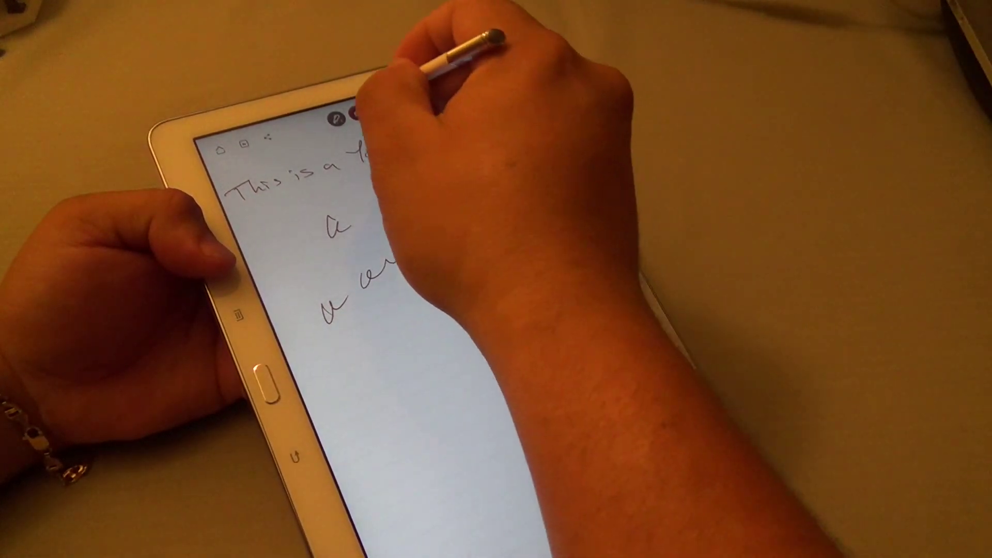
click(379, 107)
drag(407, 248, 333, 303)
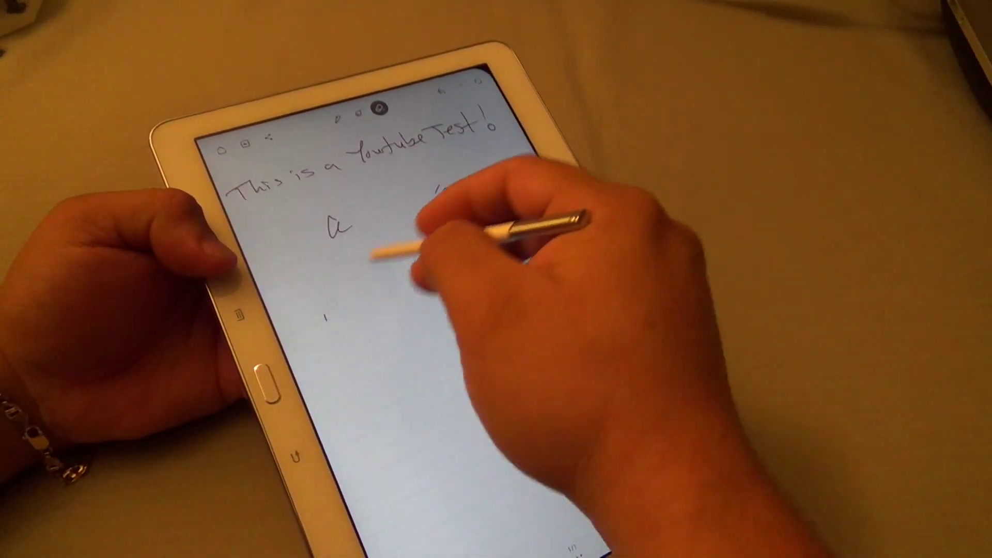
mouse_move(338, 227)
mouse_down()
mouse_move(441, 192)
mouse_move(307, 266)
mouse_up()
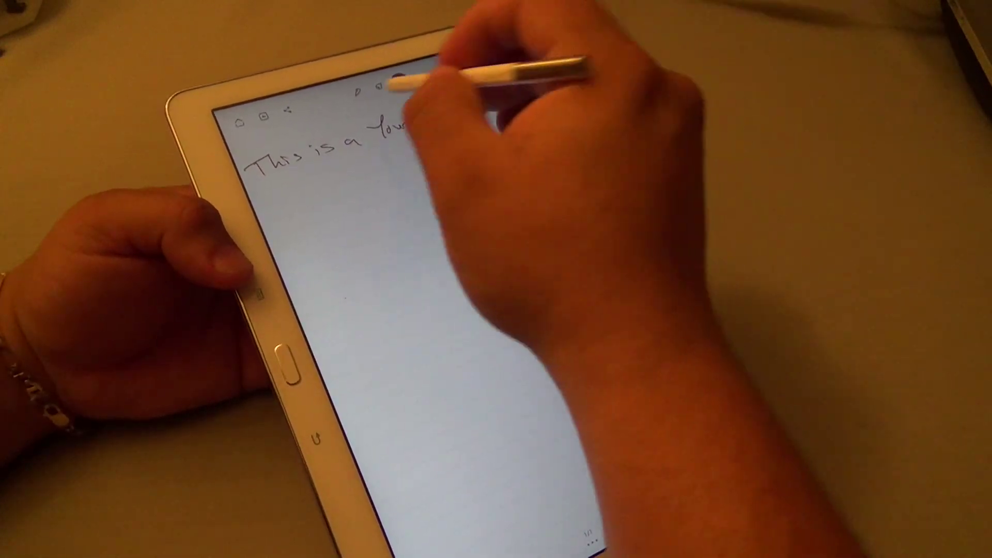
Select the pen and set the ink colour to teal.
click(338, 118)
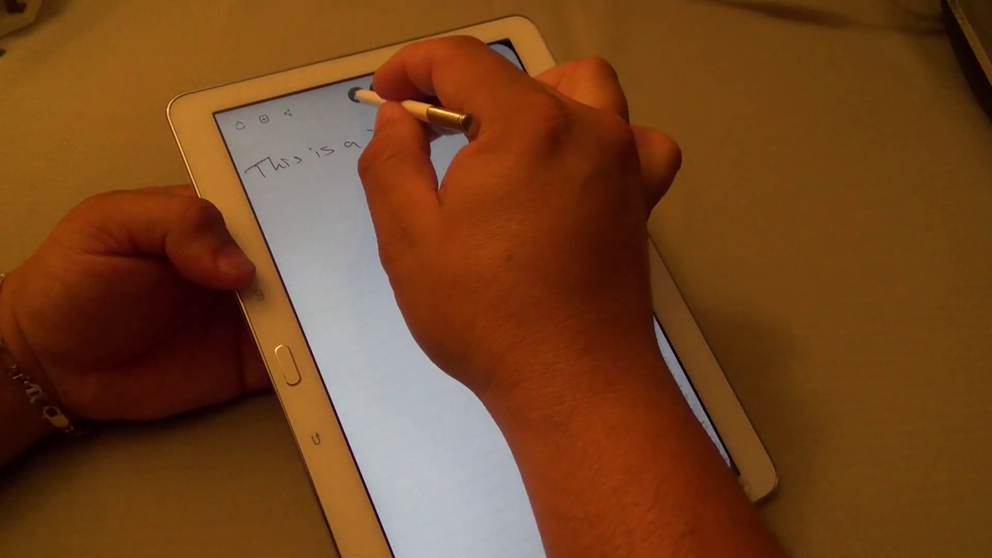
click(356, 94)
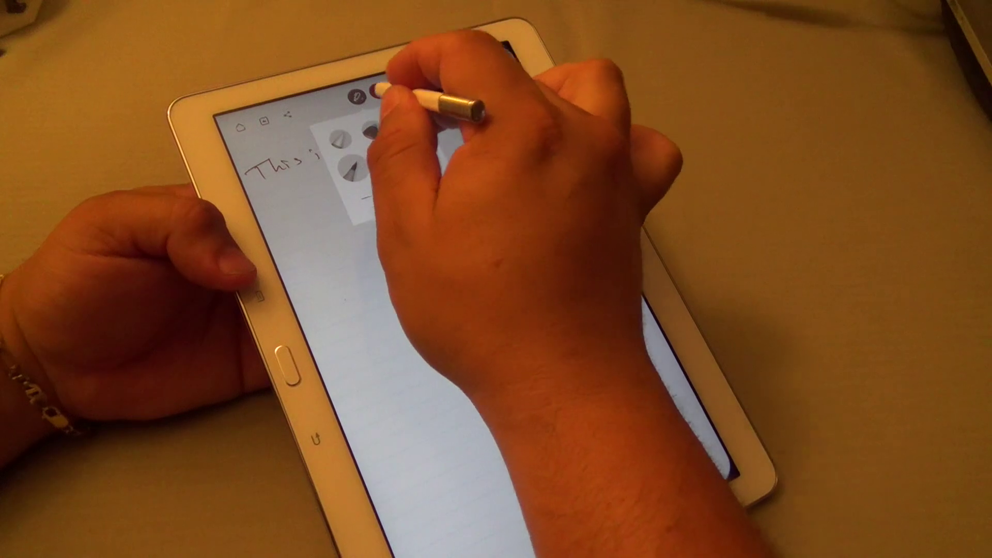
click(378, 92)
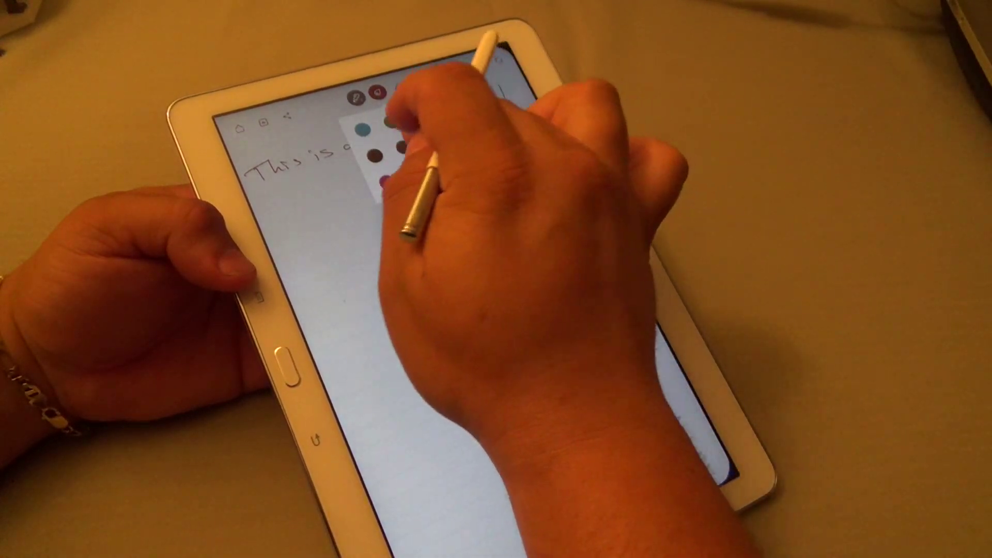
click(362, 128)
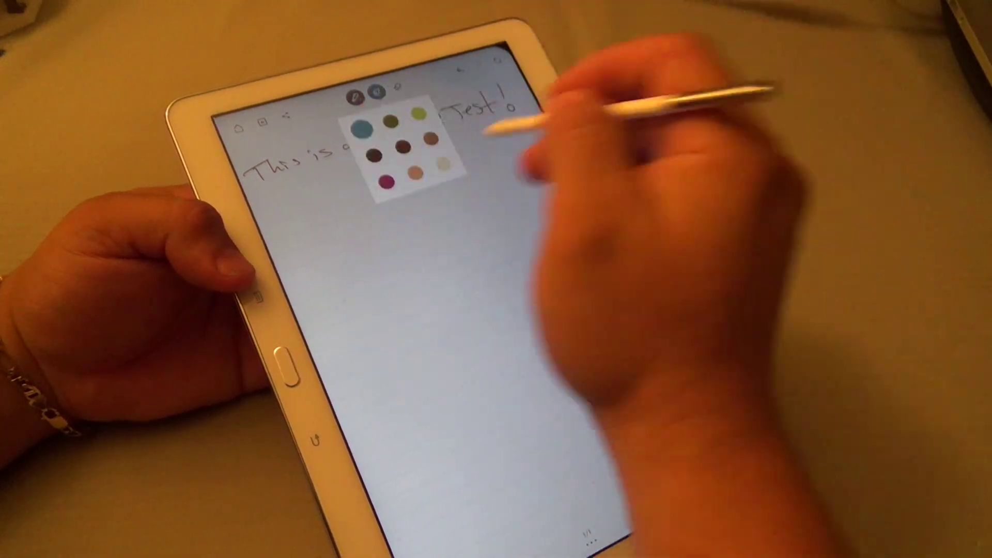
click(334, 116)
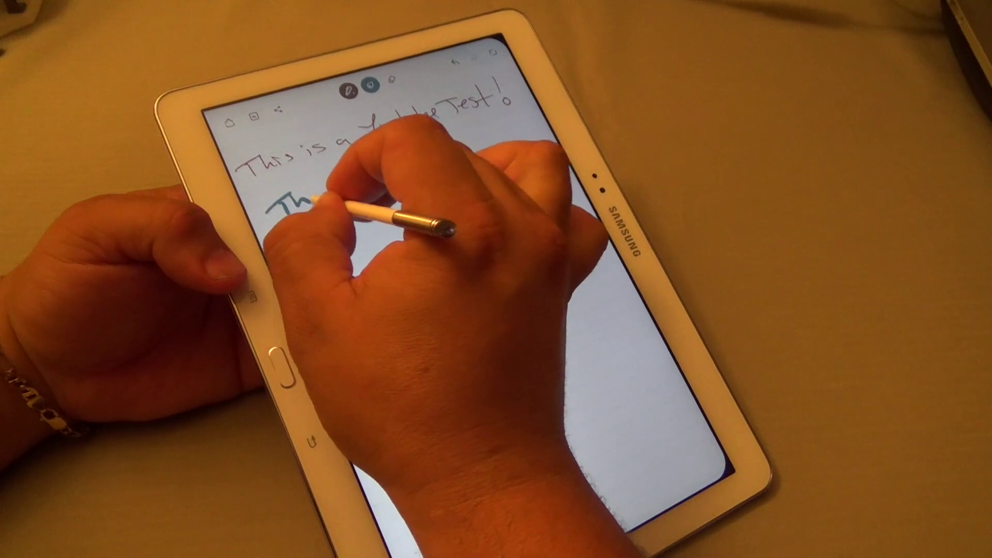
Write 'This' in teal, undoing the stray strokes that follow it.
drag(330, 190, 380, 183)
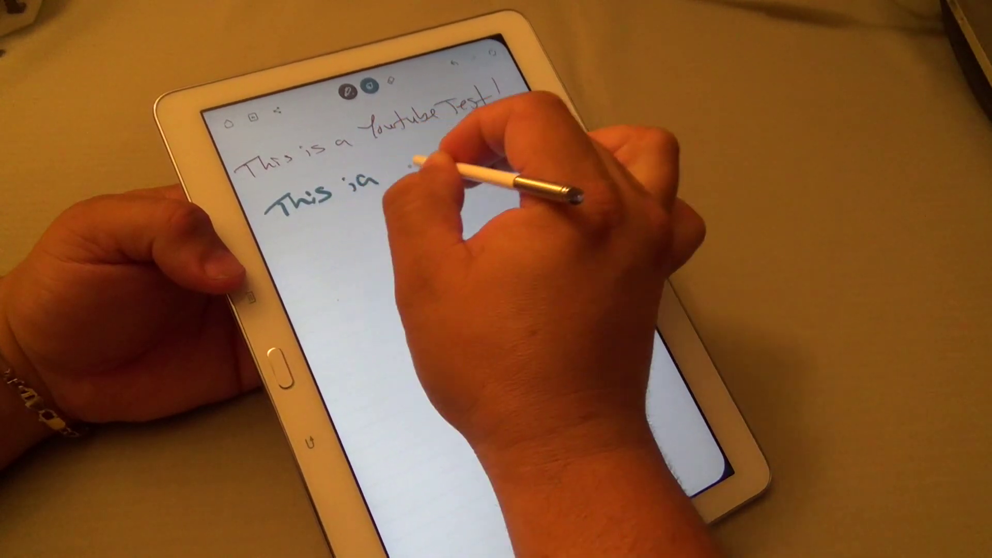
click(394, 81)
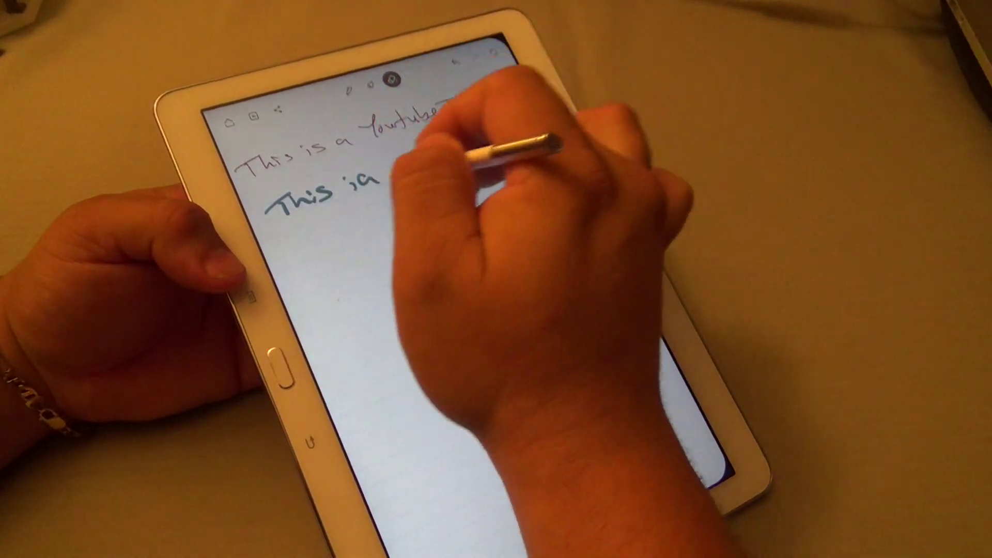
click(456, 61)
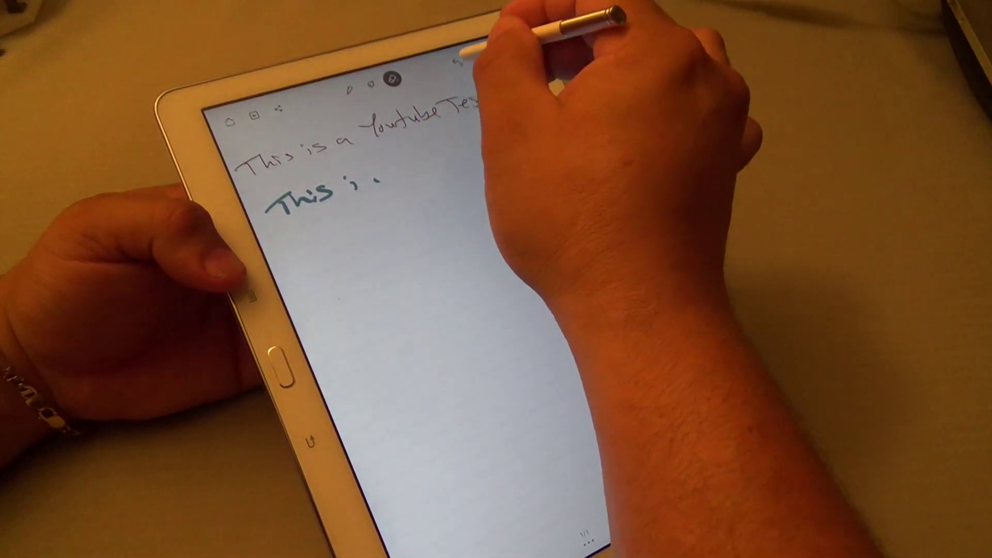
click(492, 54)
click(456, 61)
click(455, 61)
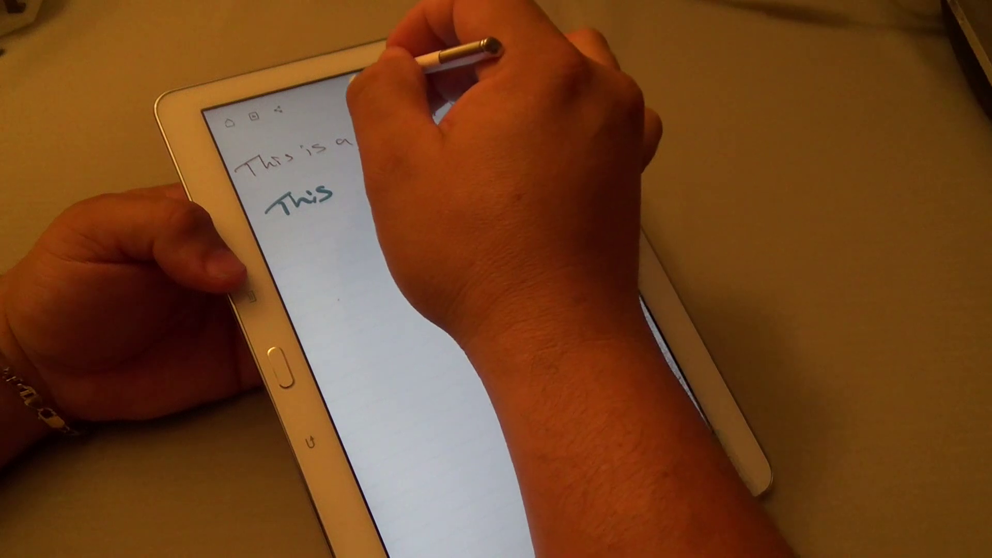
click(371, 85)
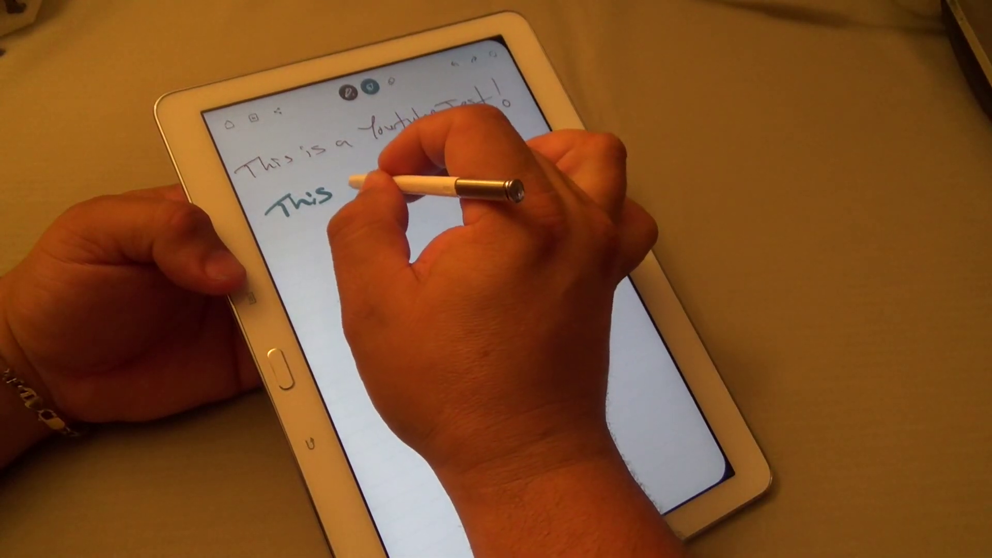
Write 'This App is very Cool' in teal with a squiggle under Cool.
mouse_move(377, 172)
mouse_down()
mouse_move(408, 145)
mouse_move(440, 158)
mouse_up()
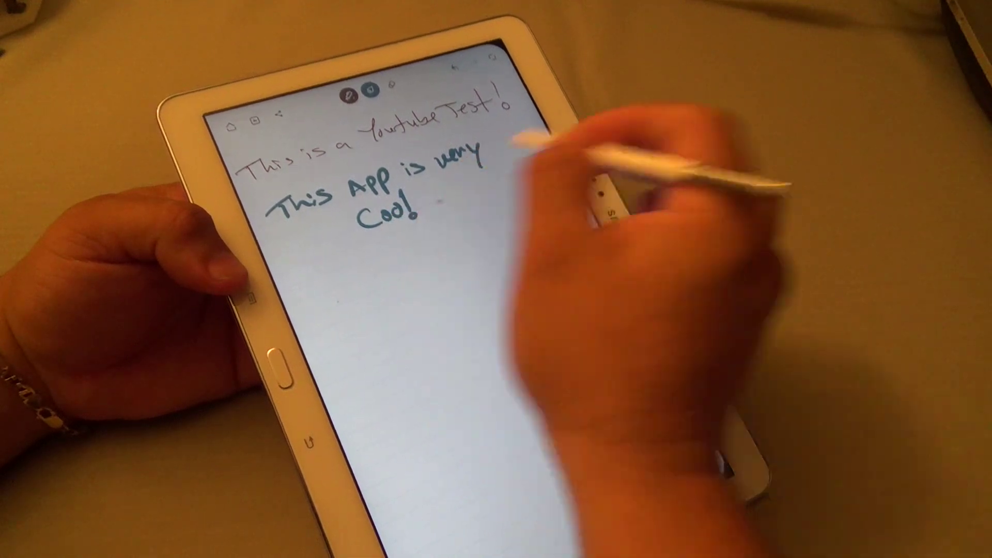
drag(411, 190, 443, 243)
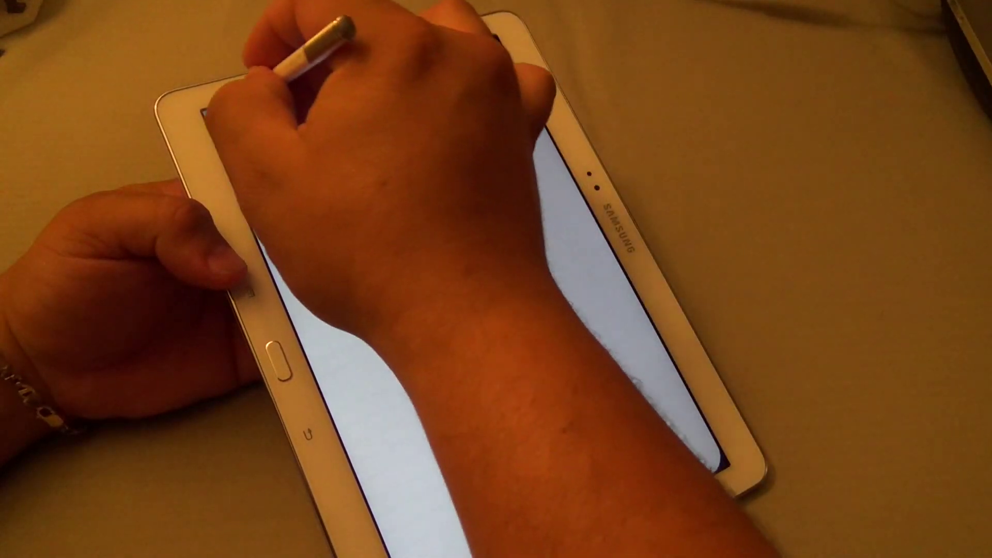
click(411, 100)
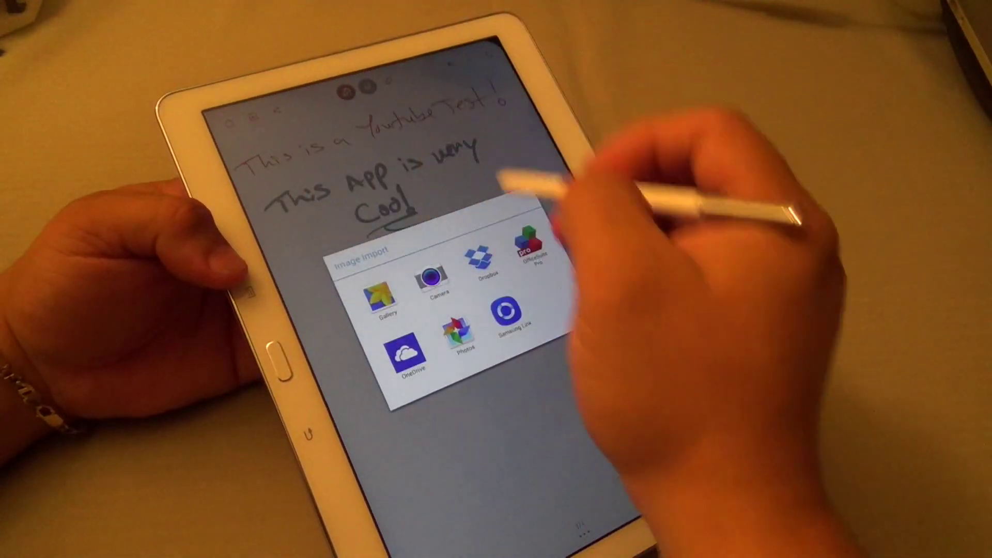
Insert the cartoon picture from the Download album and move it below the handwriting.
click(407, 286)
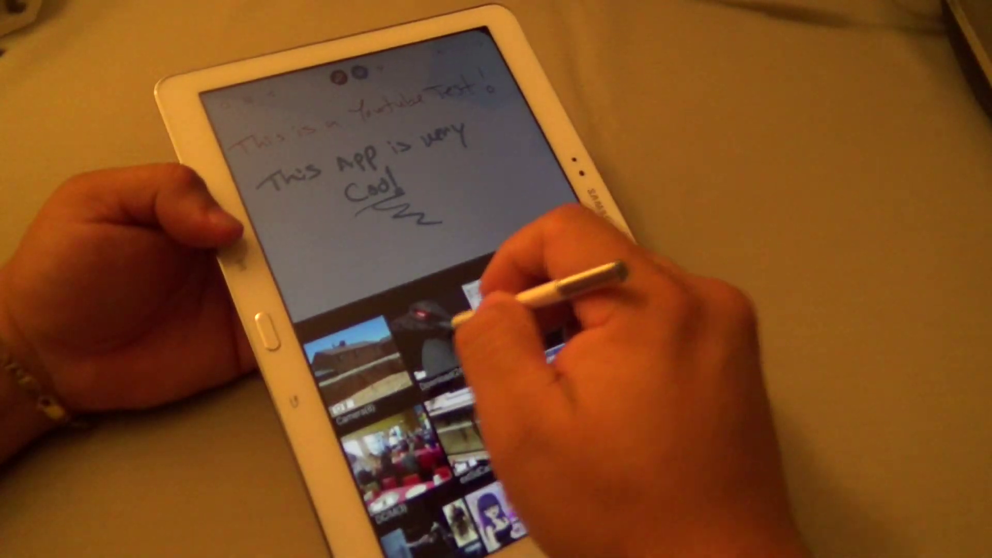
click(457, 319)
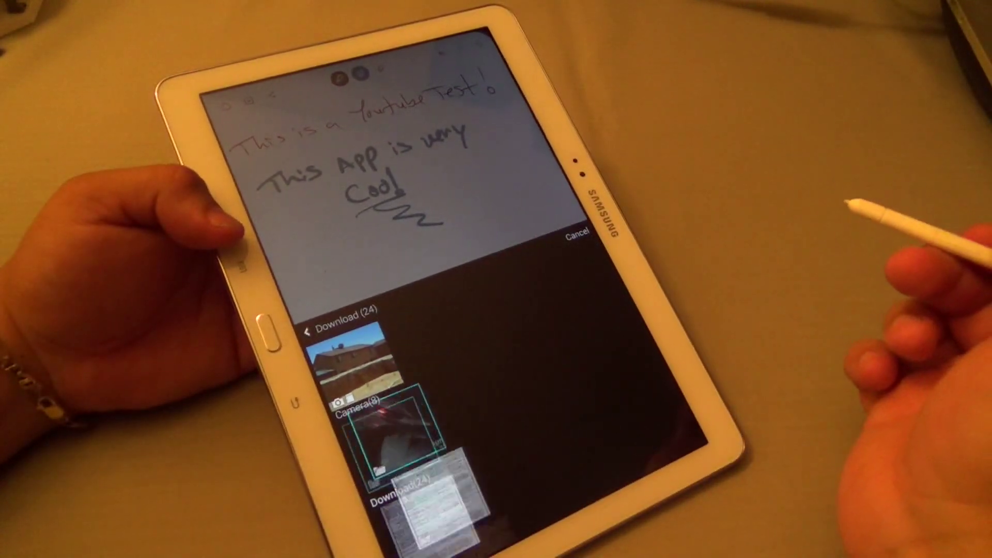
click(540, 251)
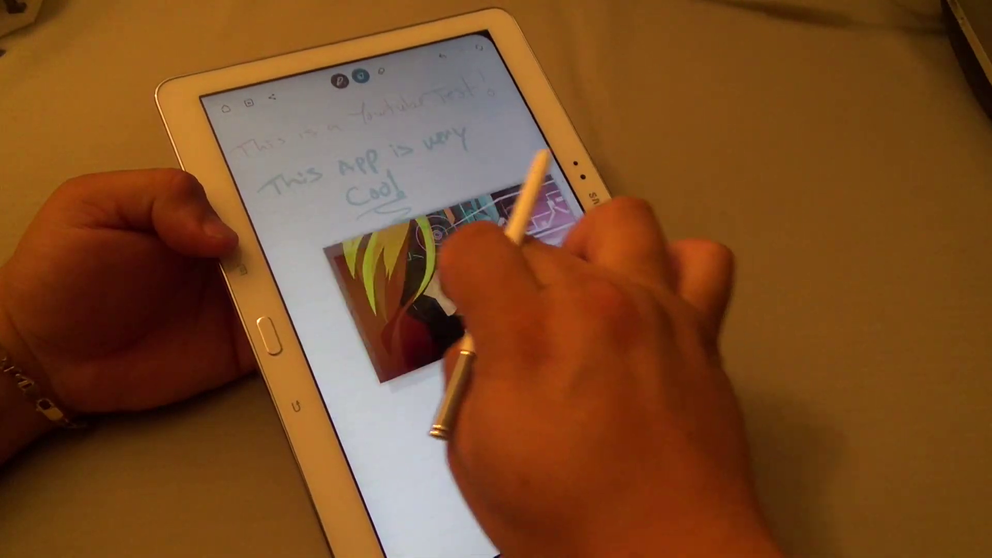
mouse_move(543, 158)
mouse_down()
mouse_move(550, 106)
mouse_move(631, 284)
mouse_move(514, 100)
mouse_move(612, 249)
mouse_up()
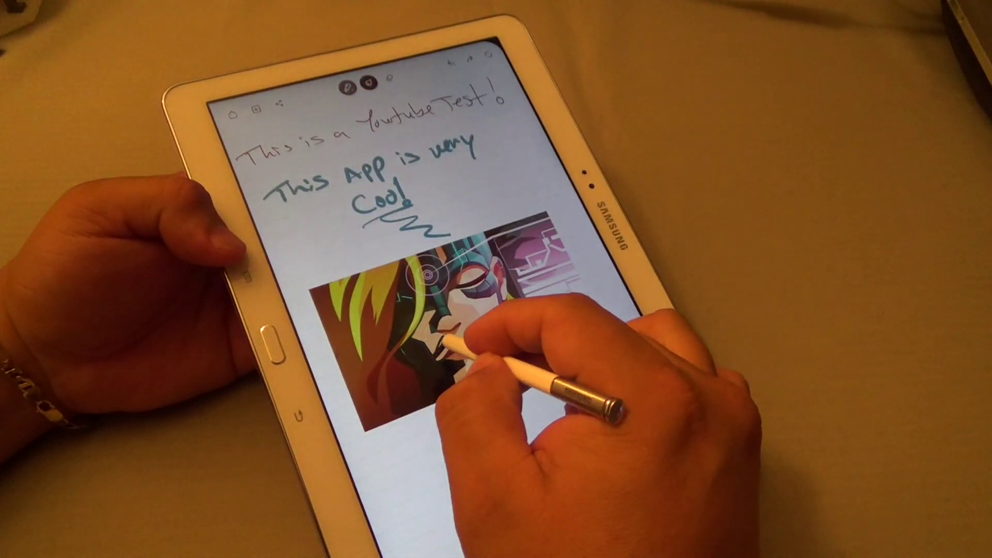
Draw a dark mustache stroke over the cartoon character's lips.
mouse_move(441, 347)
mouse_down()
mouse_move(464, 335)
mouse_move(447, 340)
mouse_move(453, 330)
mouse_move(457, 345)
mouse_up()
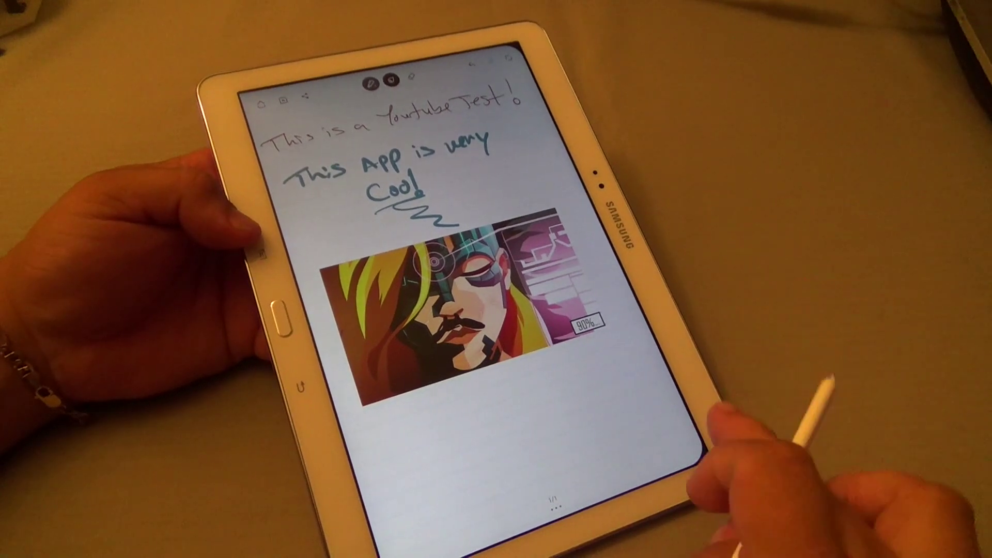
Swipe past the last page to reach eight pages, then return to page 1.
drag(690, 434, 466, 434)
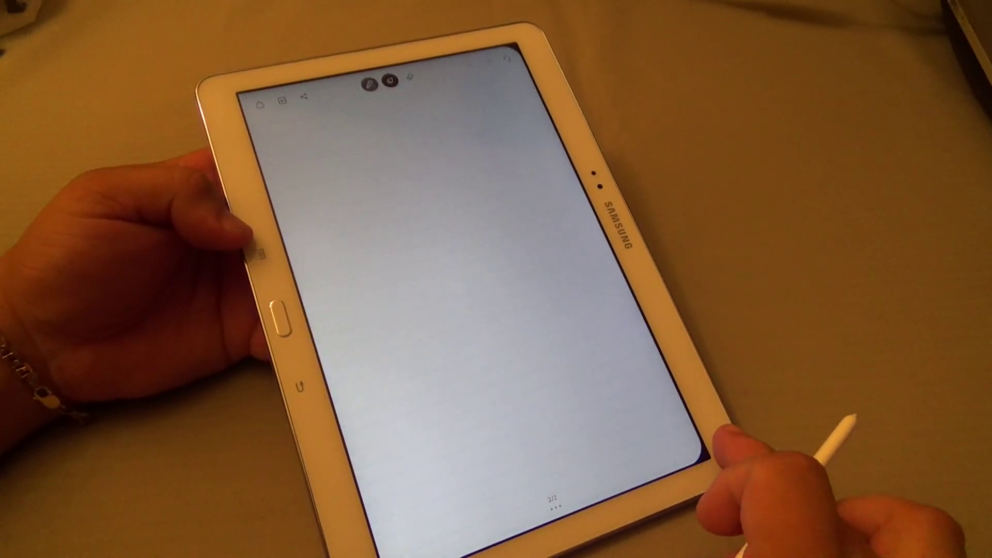
drag(690, 434, 465, 434)
drag(690, 435, 465, 434)
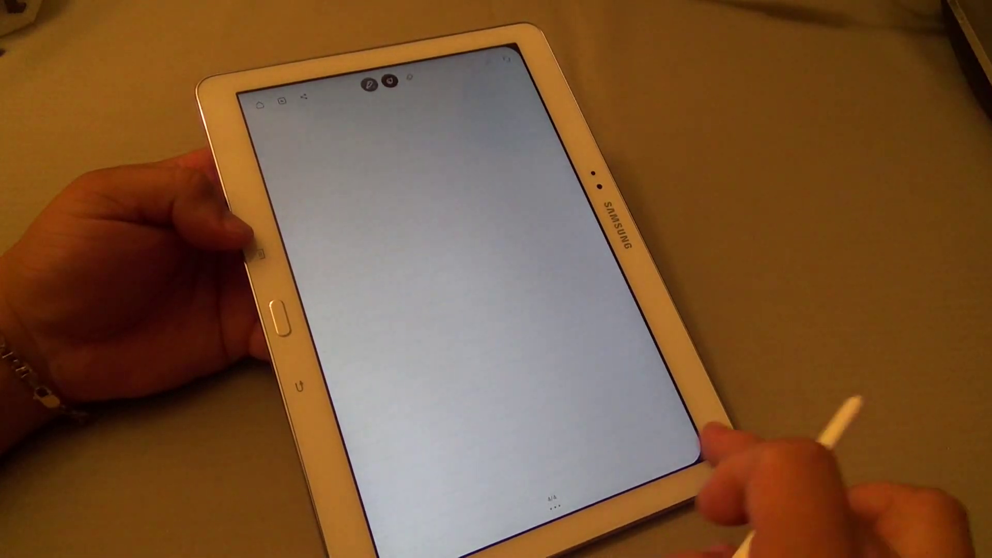
drag(728, 442, 632, 454)
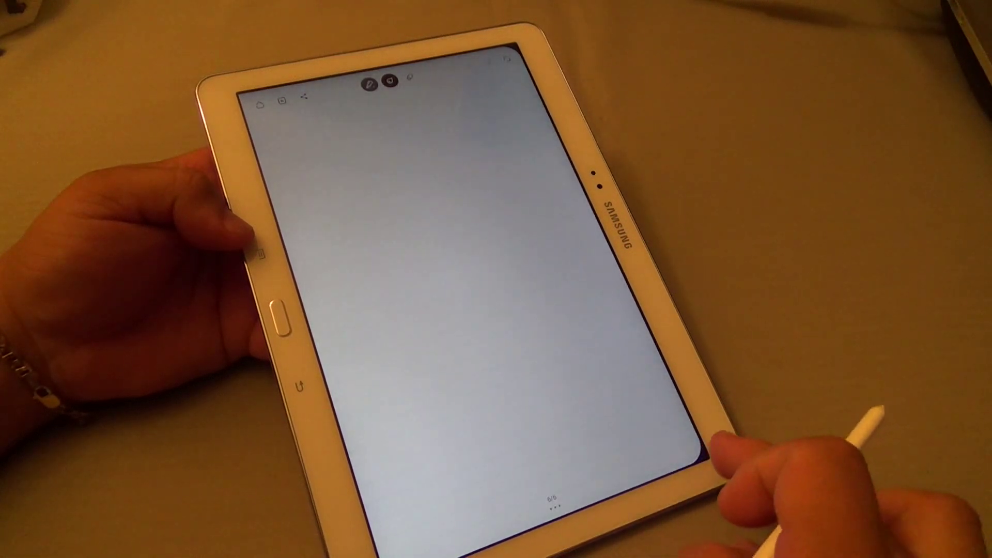
drag(729, 442, 605, 457)
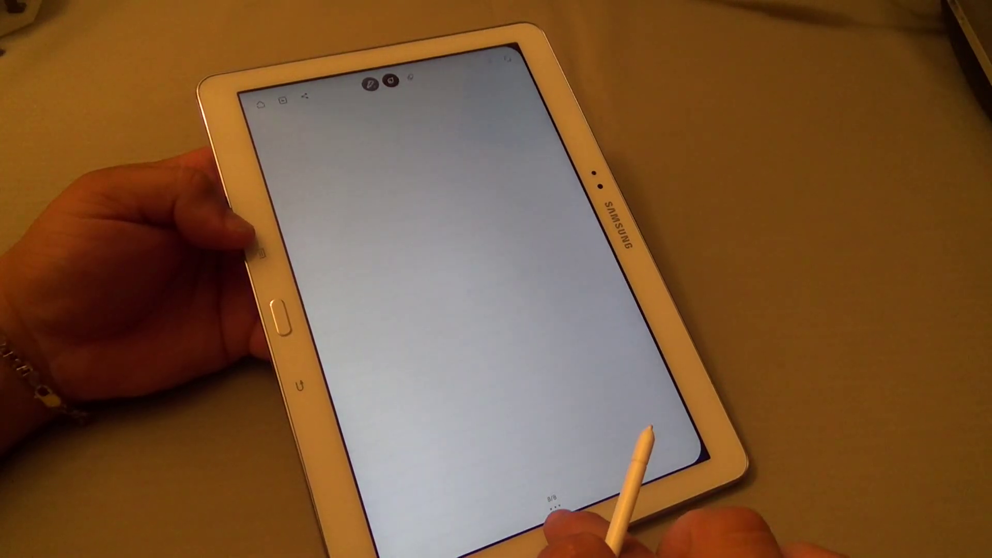
drag(597, 432, 450, 476)
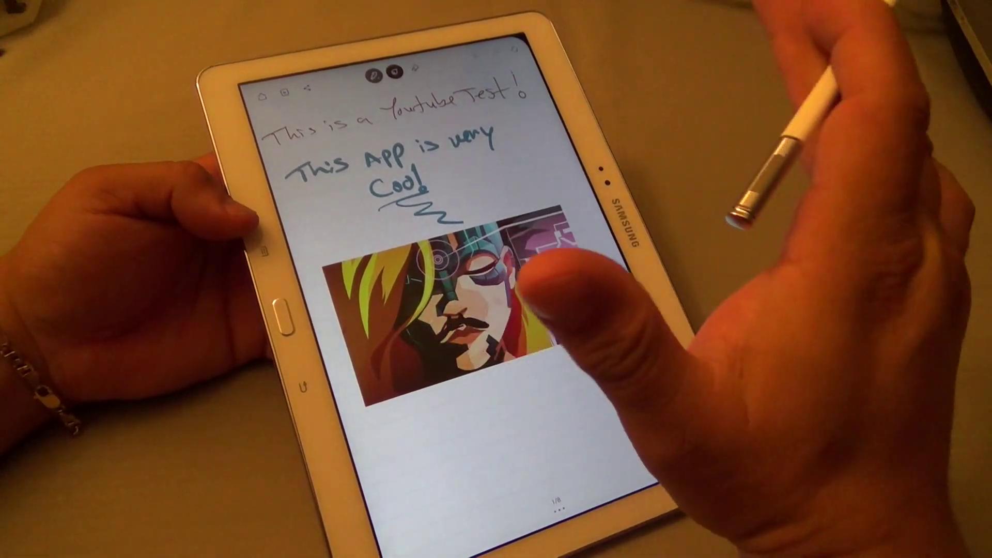
Toggle full-screen view off and back on, then return to the notebook library.
click(512, 48)
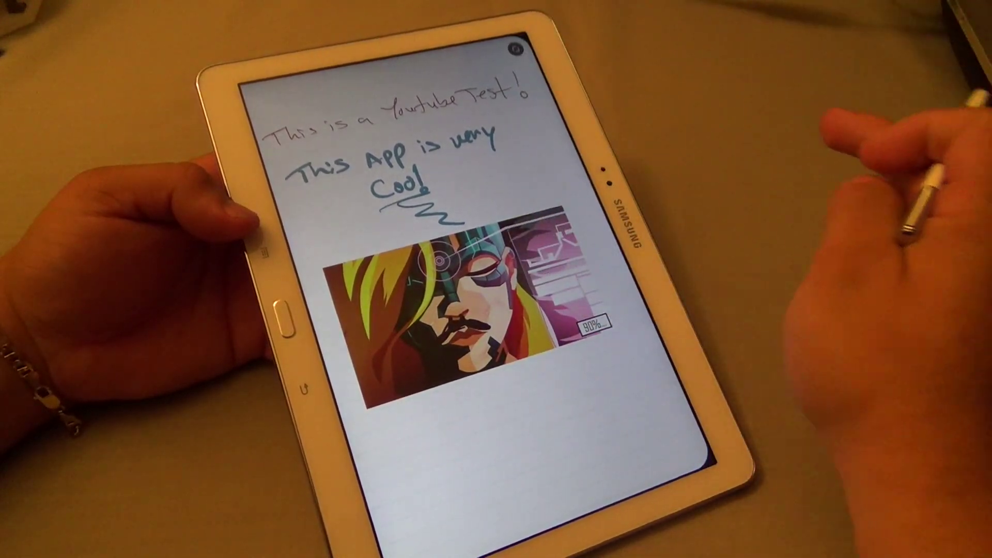
click(516, 49)
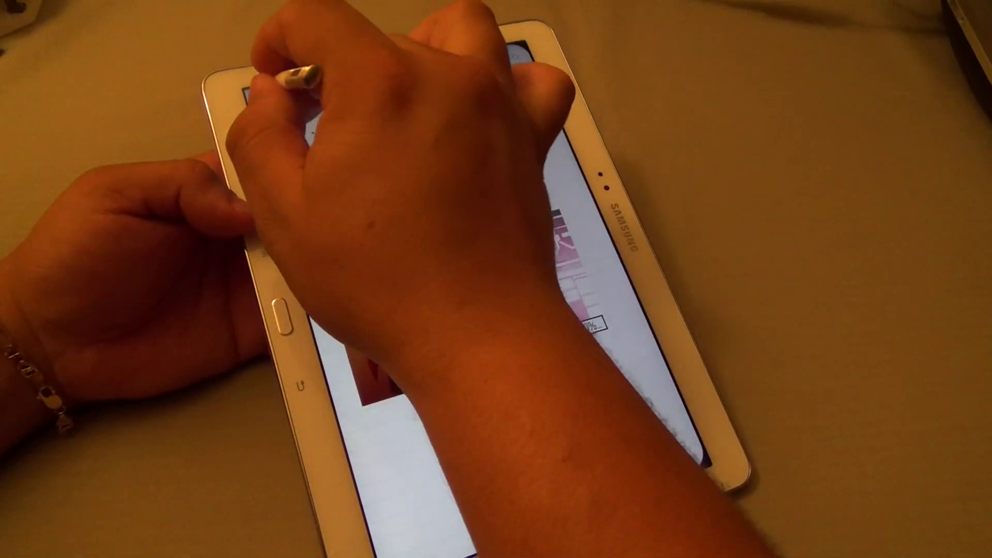
click(267, 99)
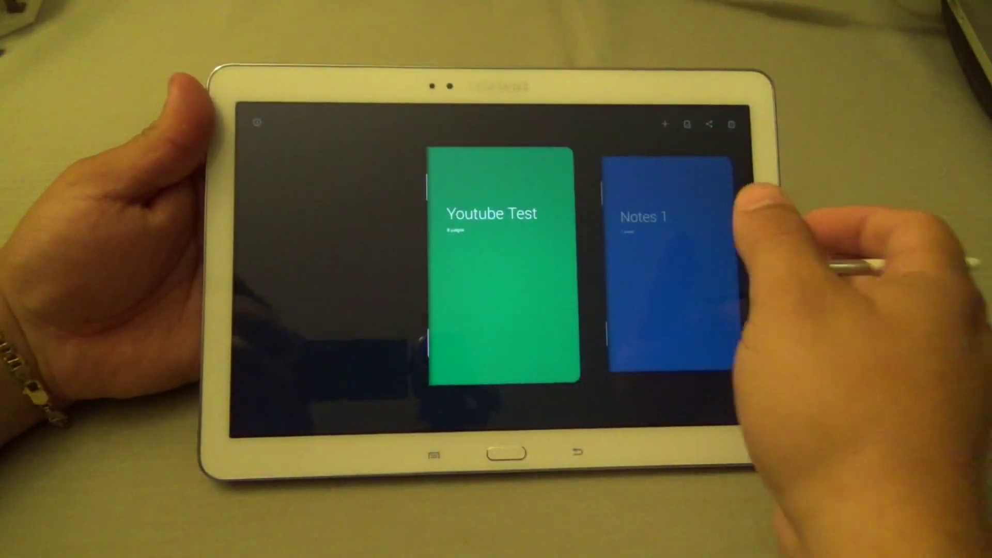
click(258, 123)
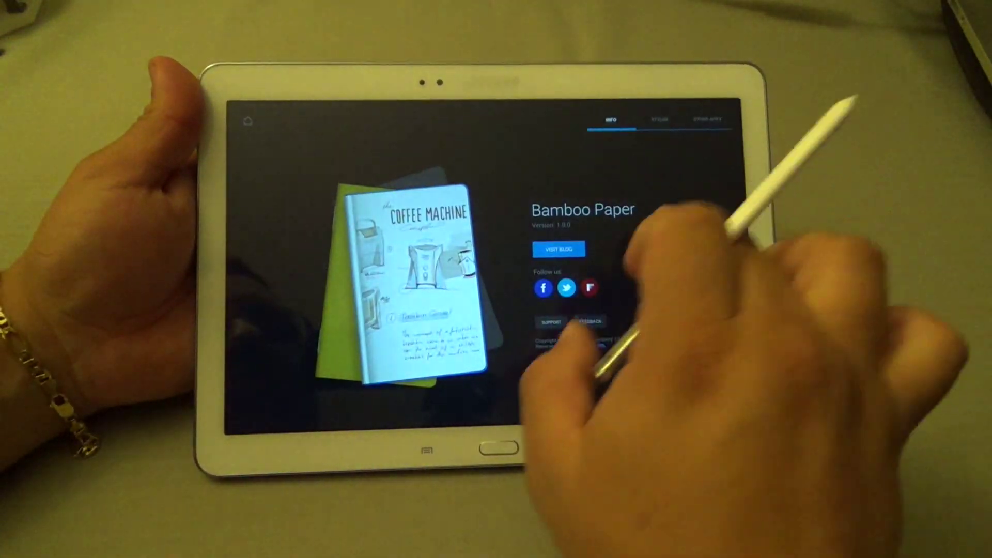
drag(601, 360, 476, 373)
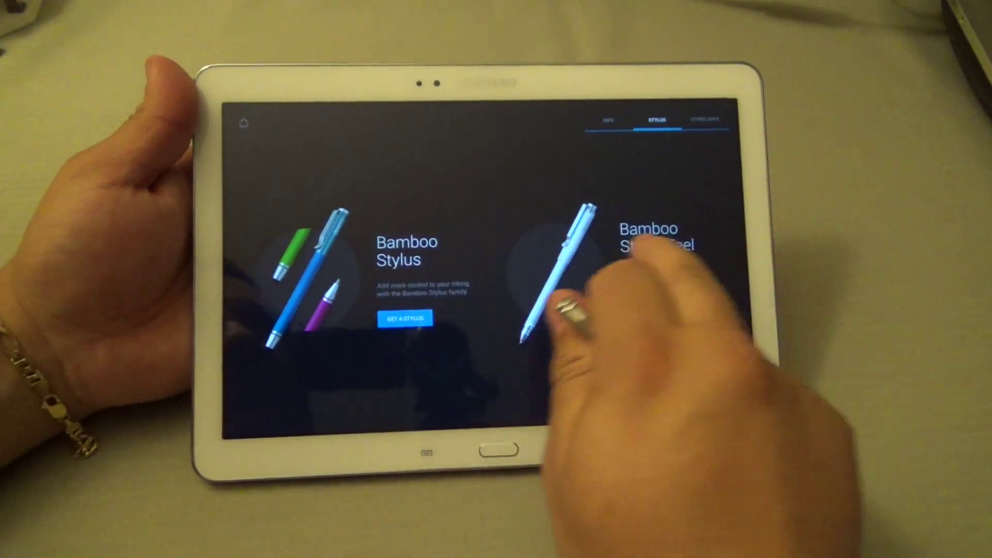
drag(558, 310, 388, 365)
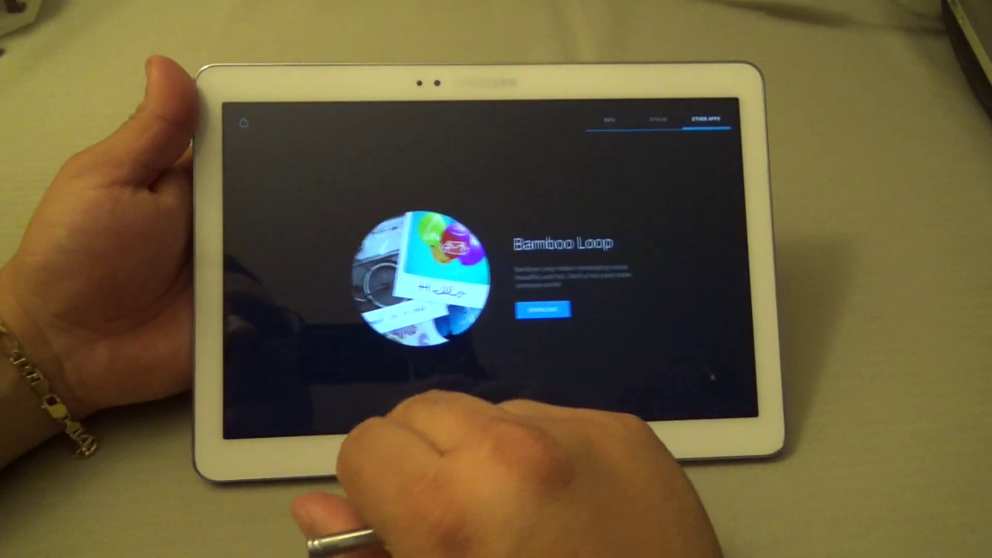
drag(465, 334, 636, 341)
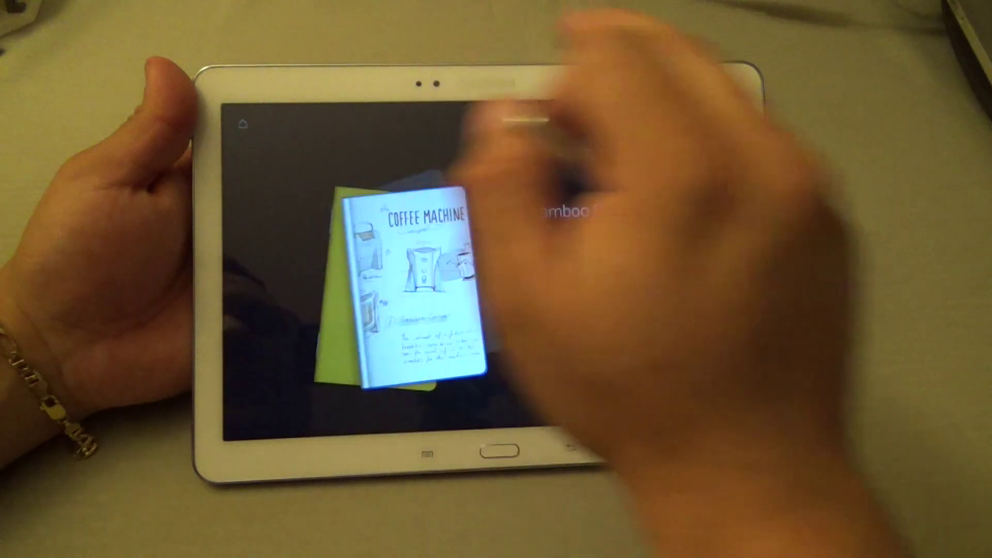
click(411, 287)
drag(760, 255, 512, 353)
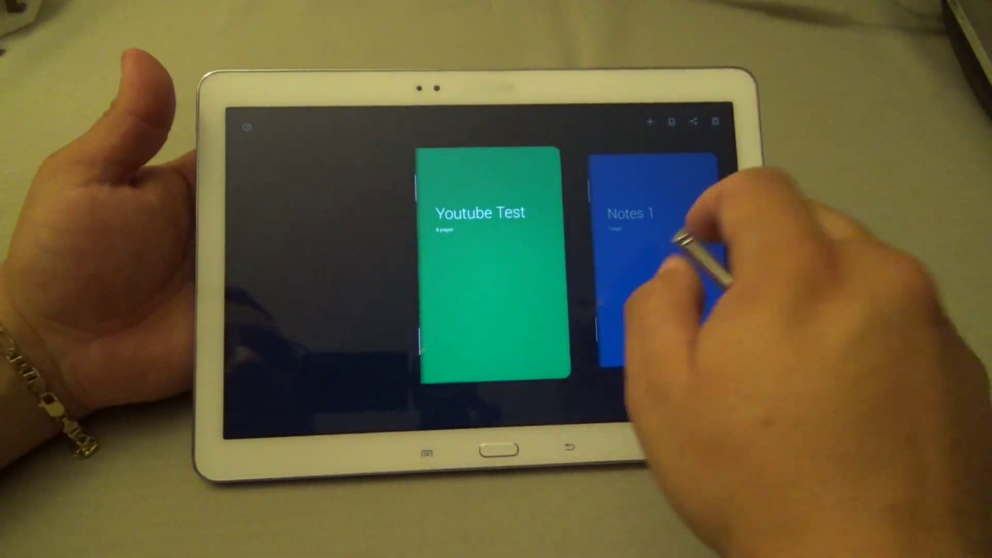
Browse the notebook carousel and open the Youtube Test notebook to its first page.
drag(682, 232, 590, 248)
drag(492, 349, 802, 250)
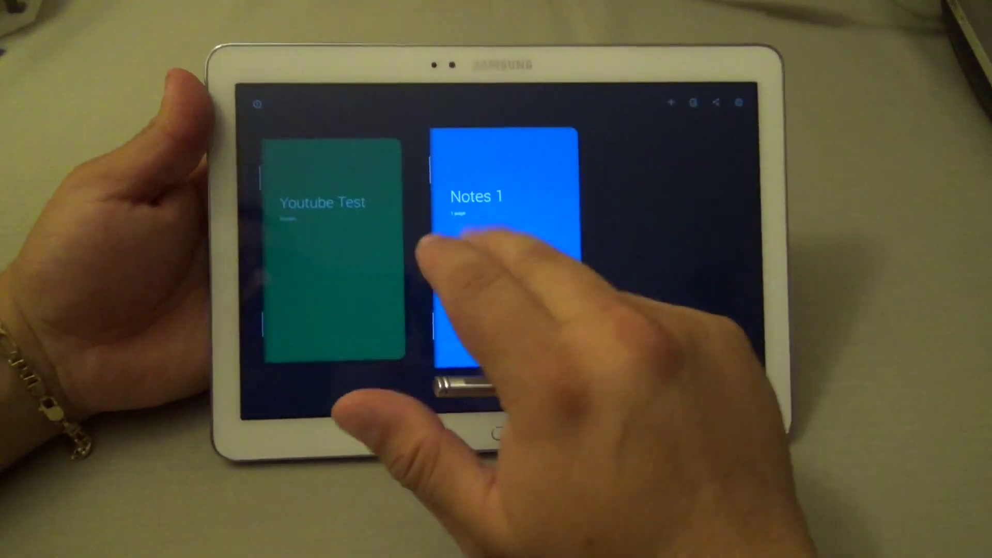
drag(430, 252, 698, 248)
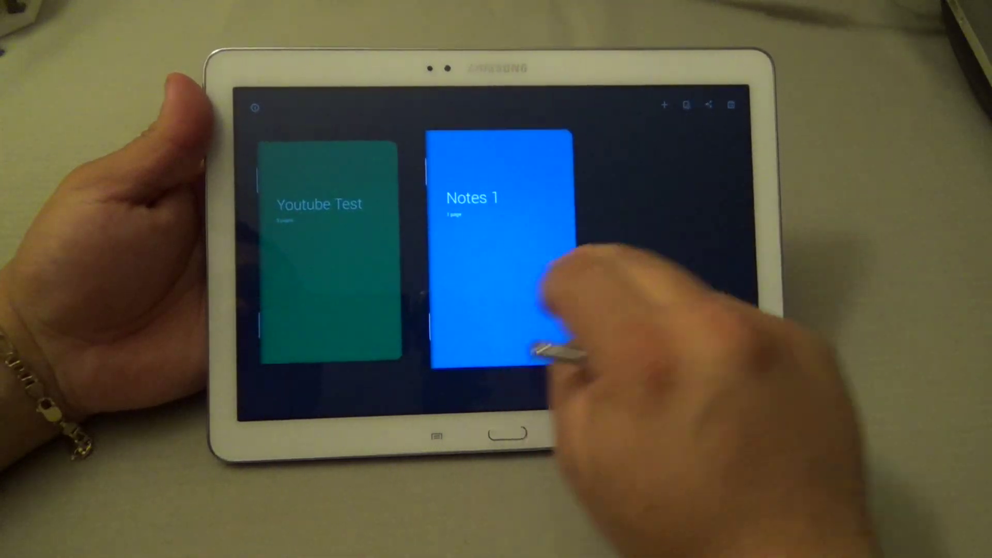
drag(534, 352, 714, 285)
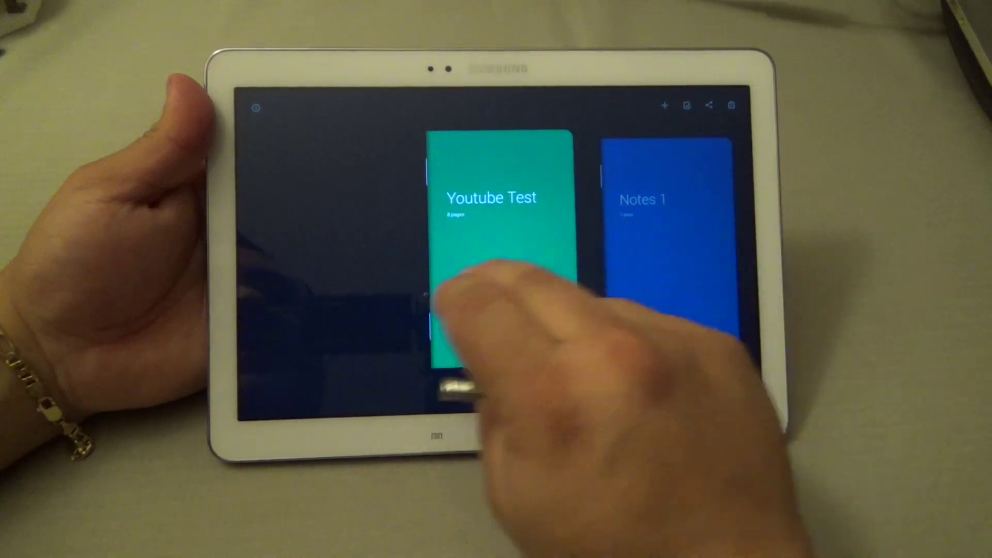
drag(543, 328, 514, 348)
drag(434, 353, 465, 356)
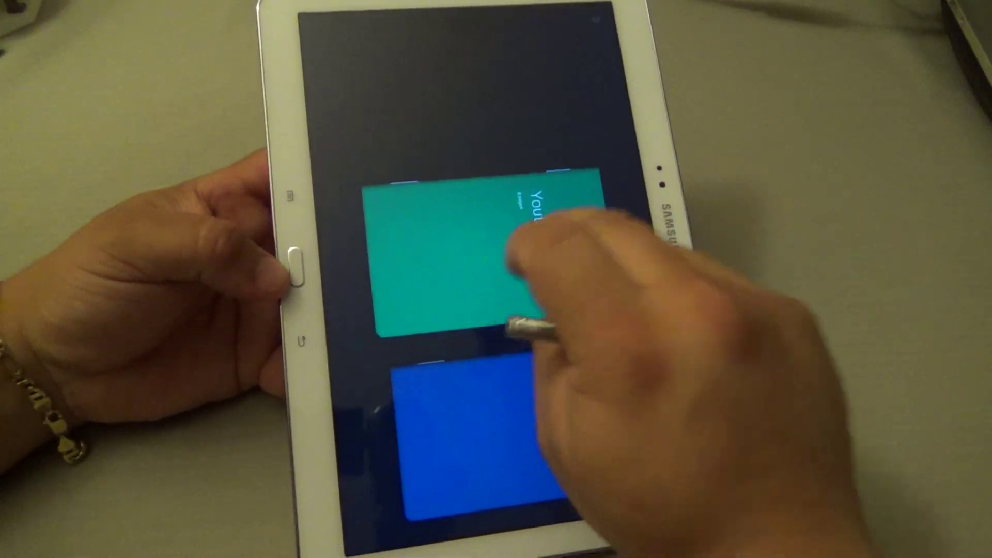
click(510, 328)
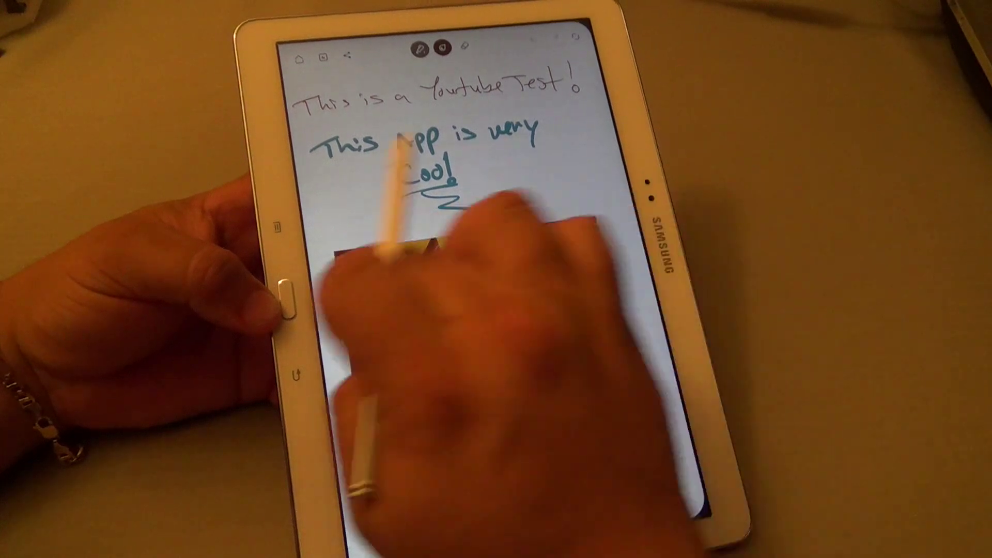
Leave the Youtube Test page via the home icon, back to the notebook shelf.
click(295, 377)
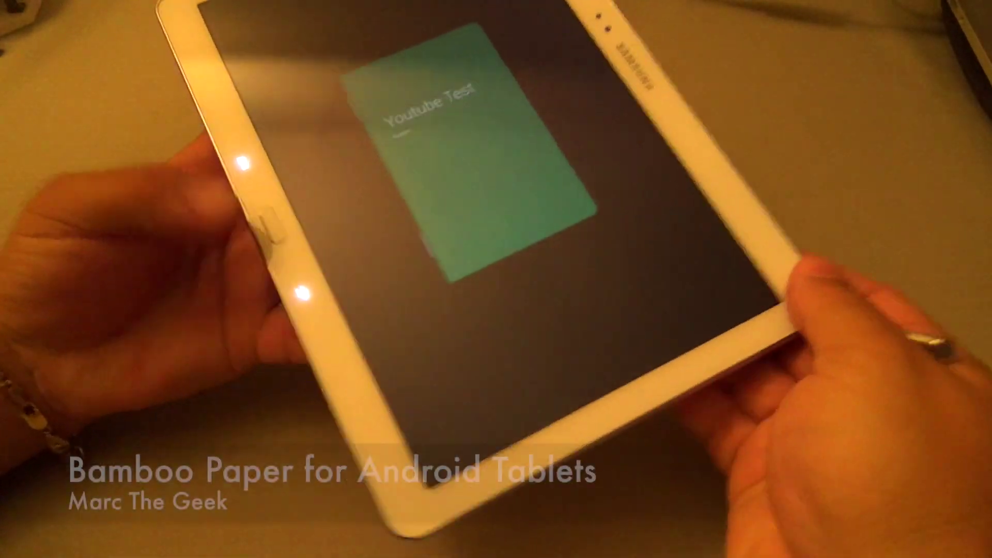